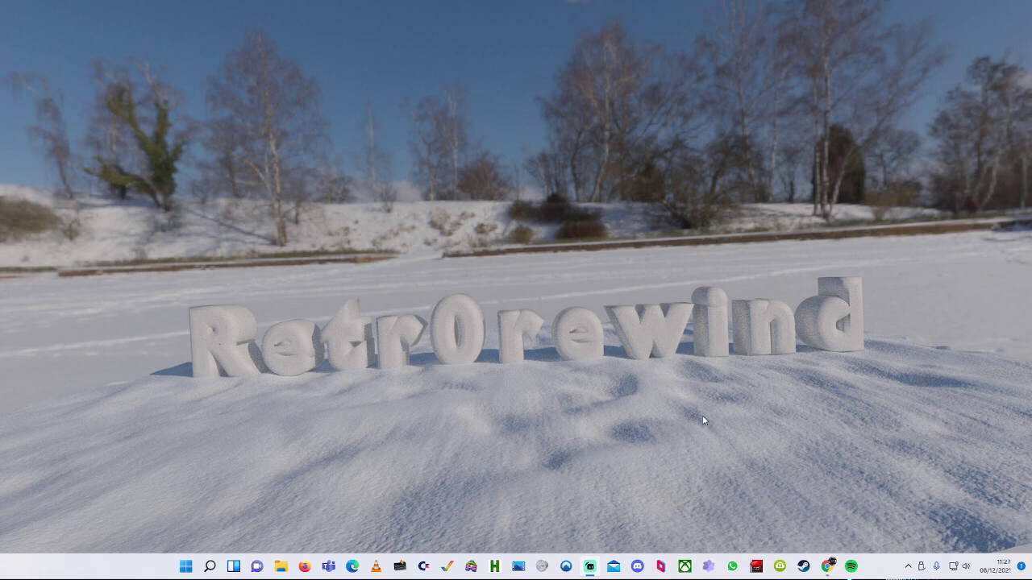
Step: Restore the Chrome window showing the DiskInternals Linux Reader download page
mouse_move(831, 562)
Step: Bring up the Linux Reader page in Chrome, then minimize Chrome to reveal the desktop
click(826, 566)
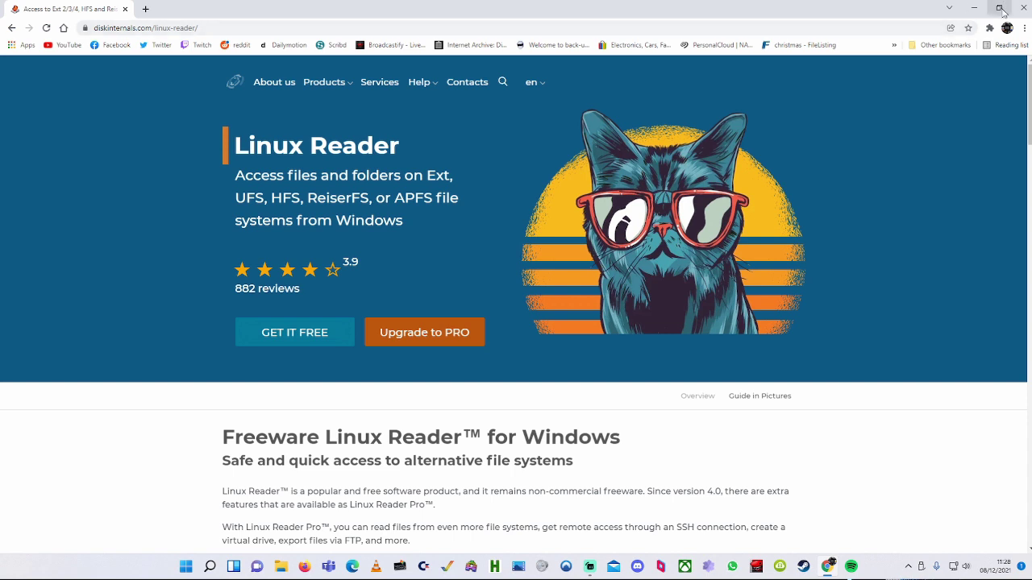
click(973, 7)
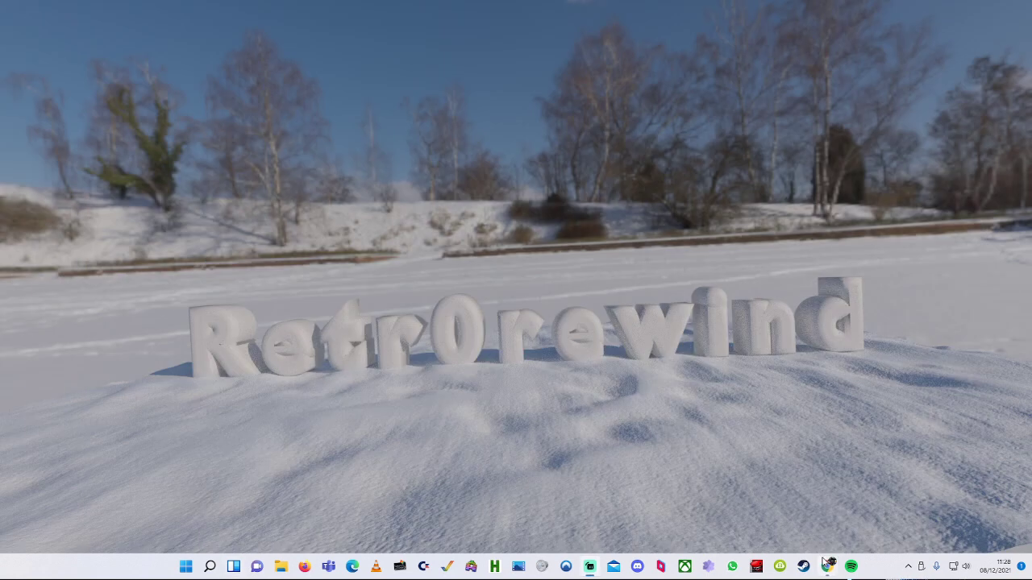
Step: Mount PIMIGA2.0x64.img as a raw disk image, exposing its rootfs, KICK and boot volumes
mouse_move(826, 566)
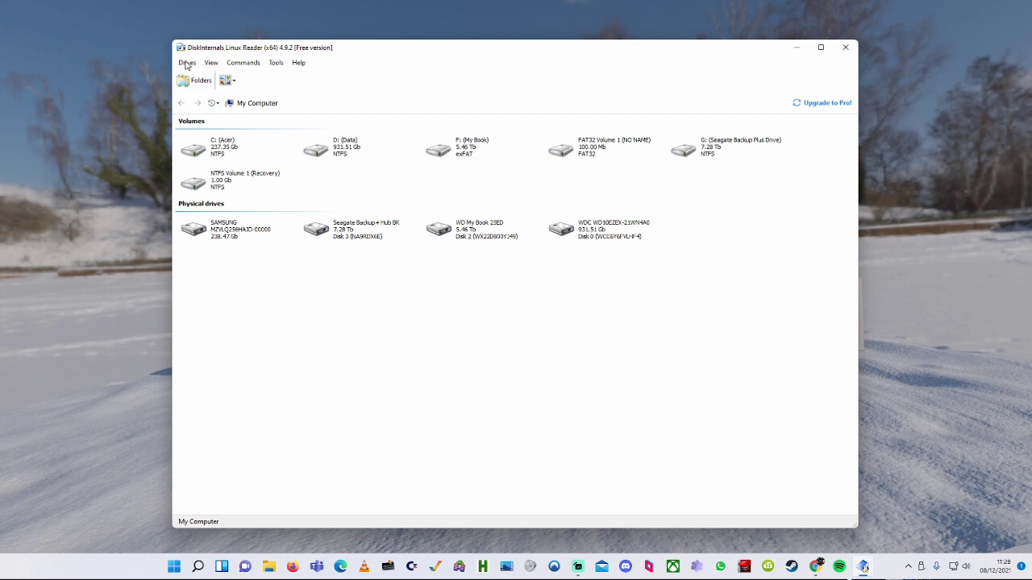
click(186, 64)
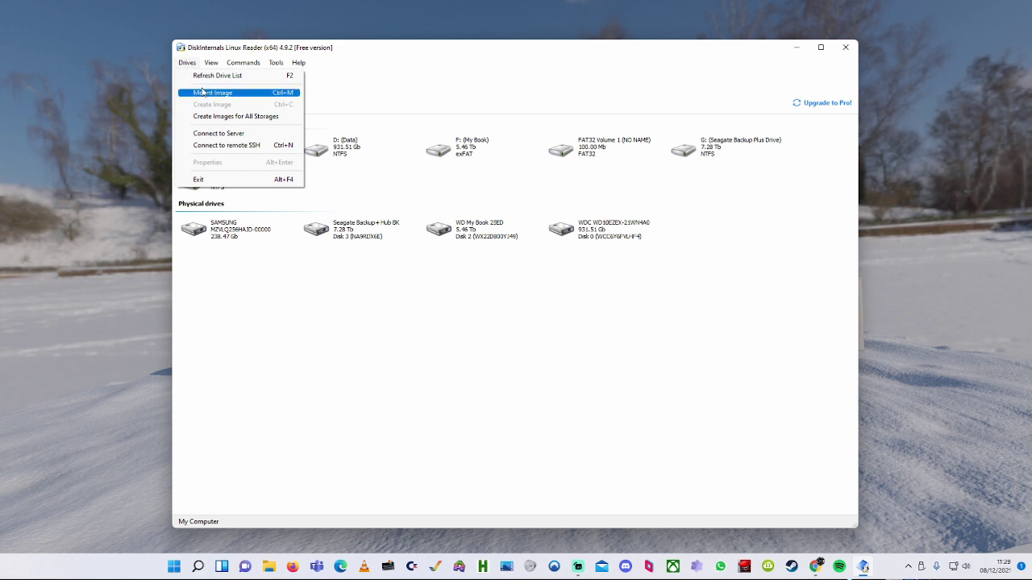
click(203, 93)
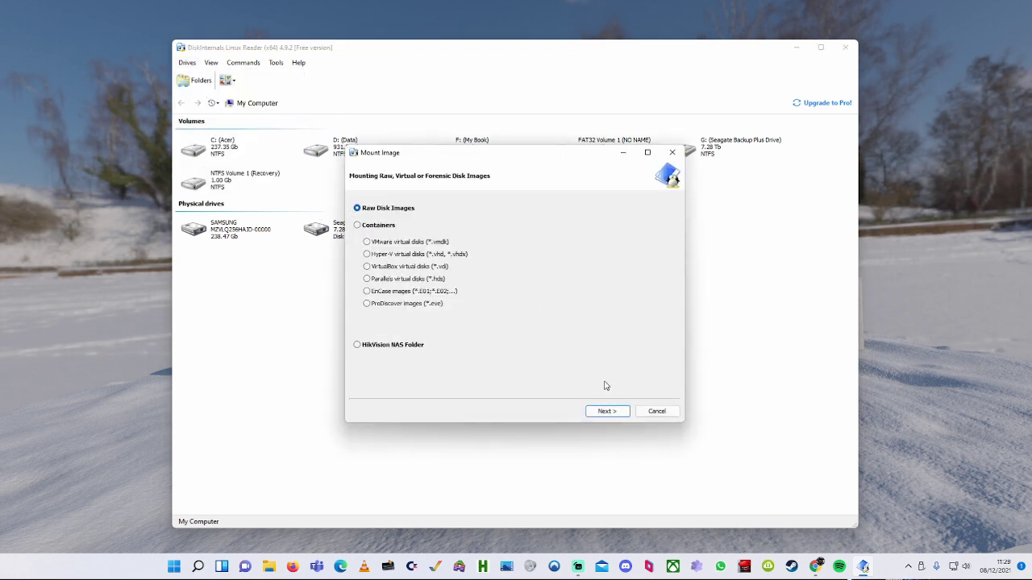
click(615, 413)
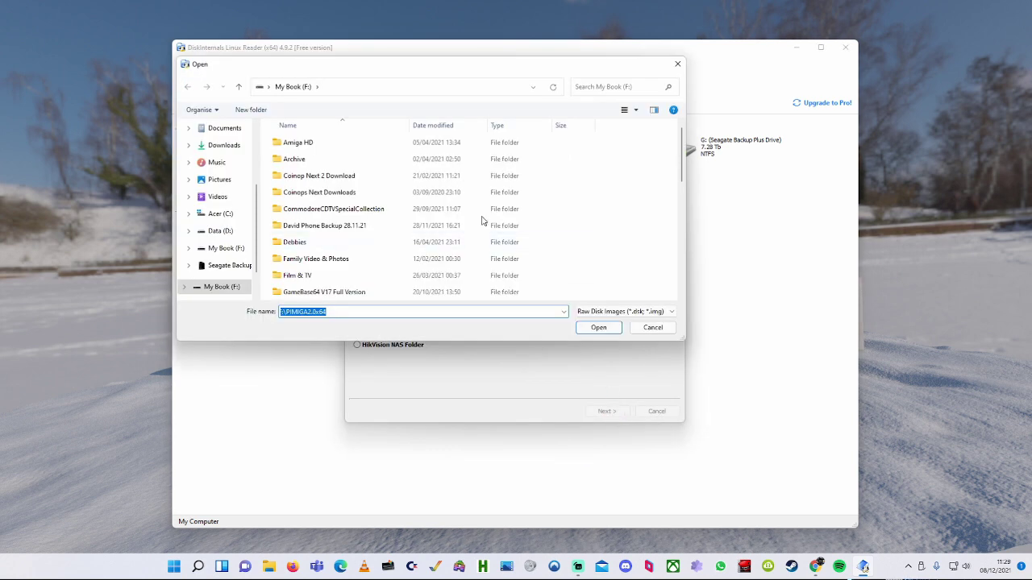
drag(684, 162, 684, 278)
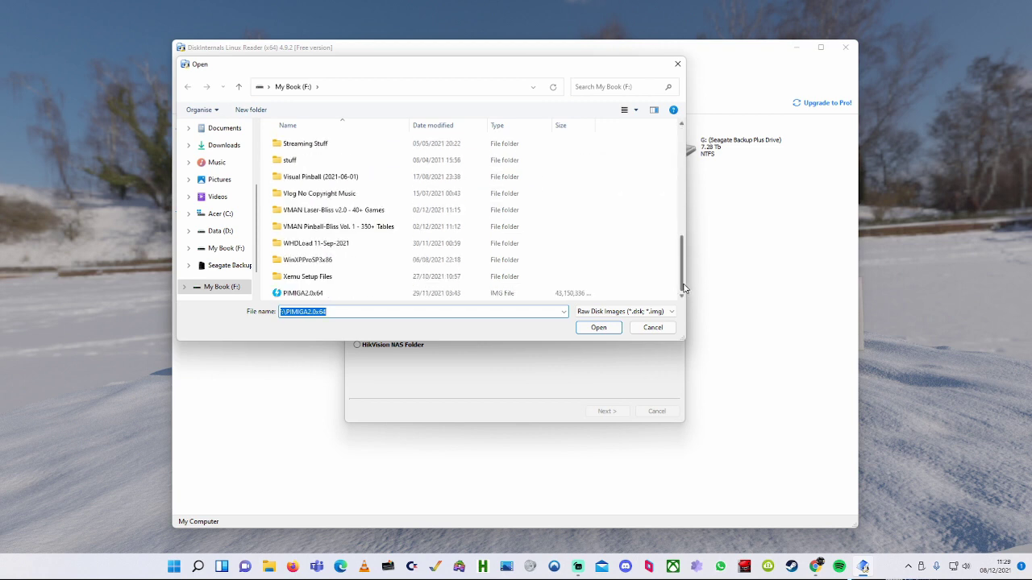
click(599, 328)
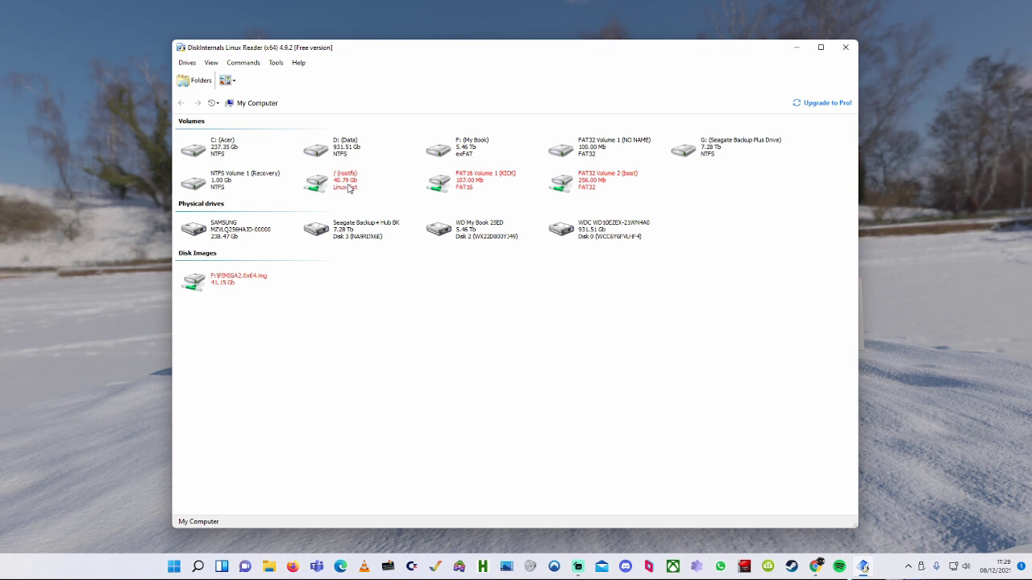
Step: Open /home/pi/pimiga/disks on the rootfs volume
double_click(348, 187)
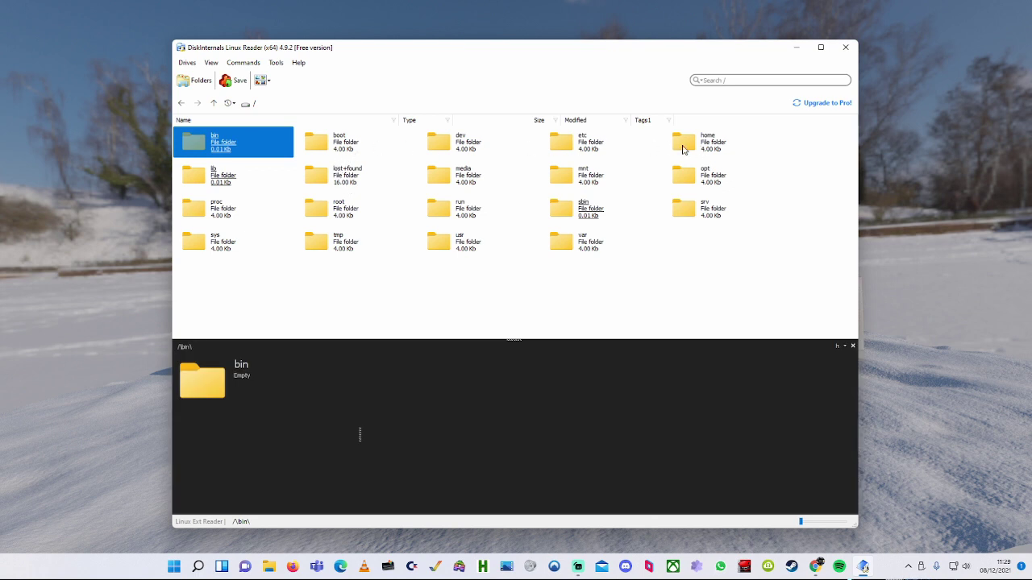
double_click(682, 145)
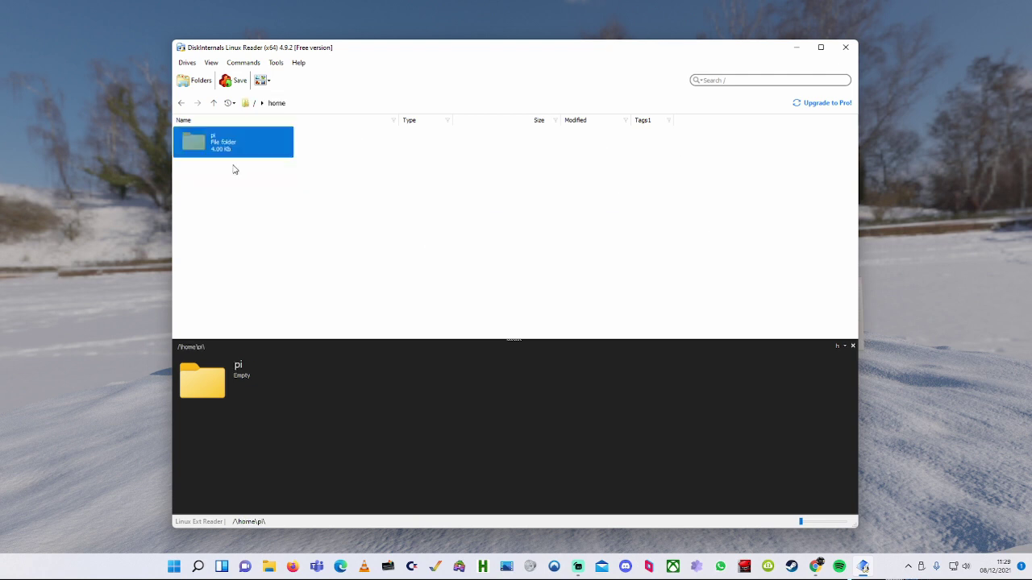
double_click(188, 146)
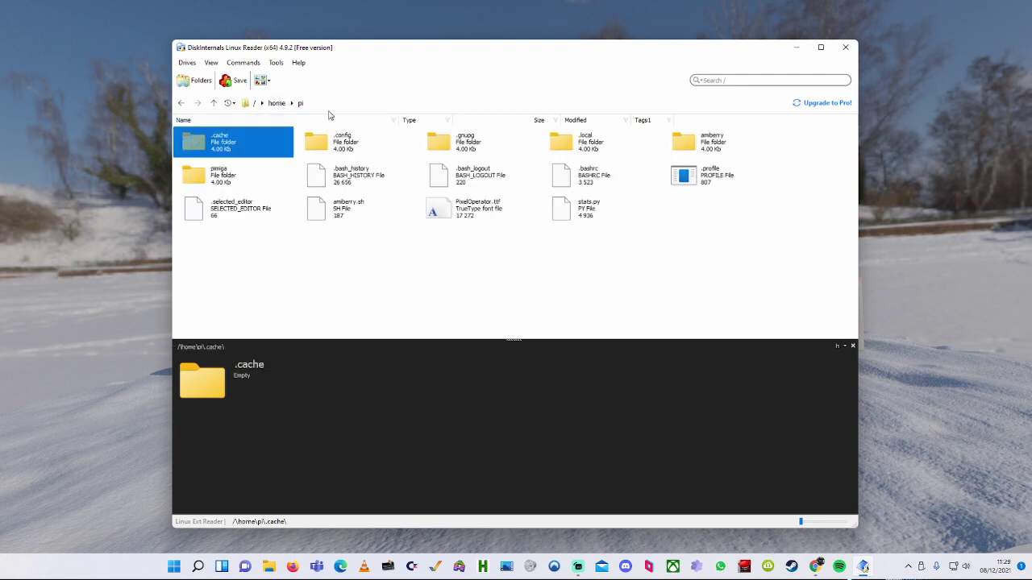
double_click(194, 176)
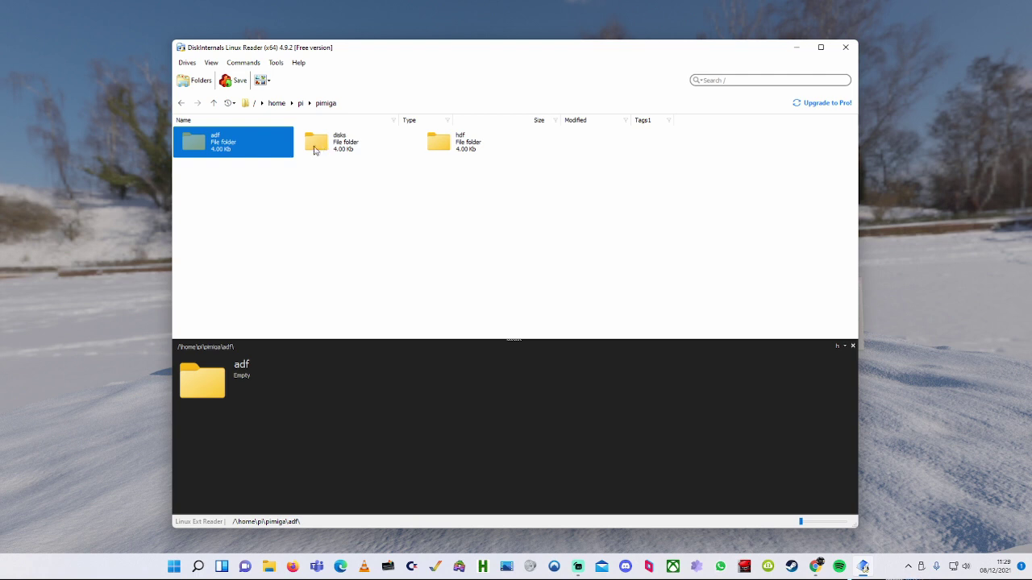
double_click(311, 149)
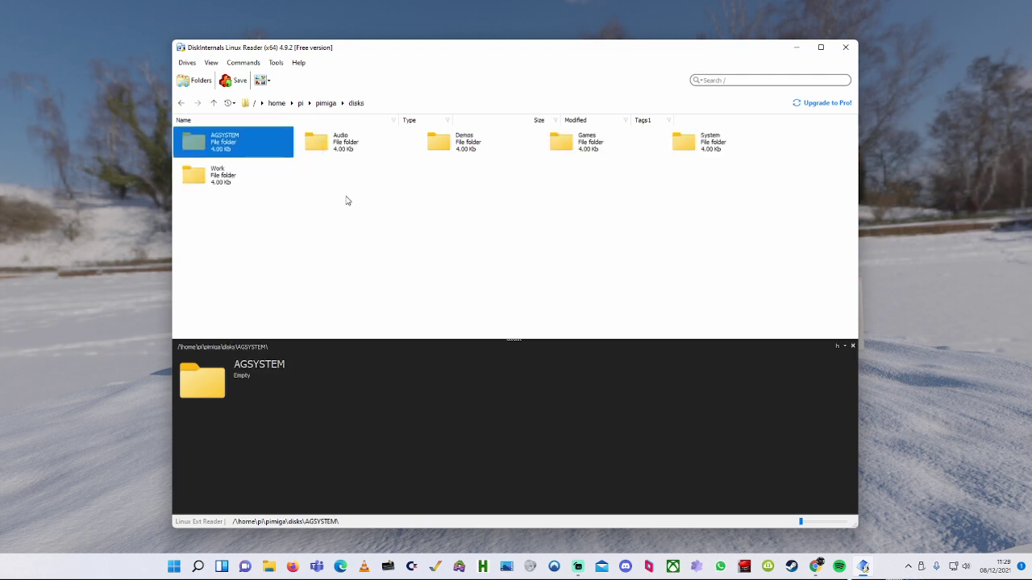
Step: Select the six folders AGSYSTEM, Audio, Demos, Games, System and Work
click(343, 200)
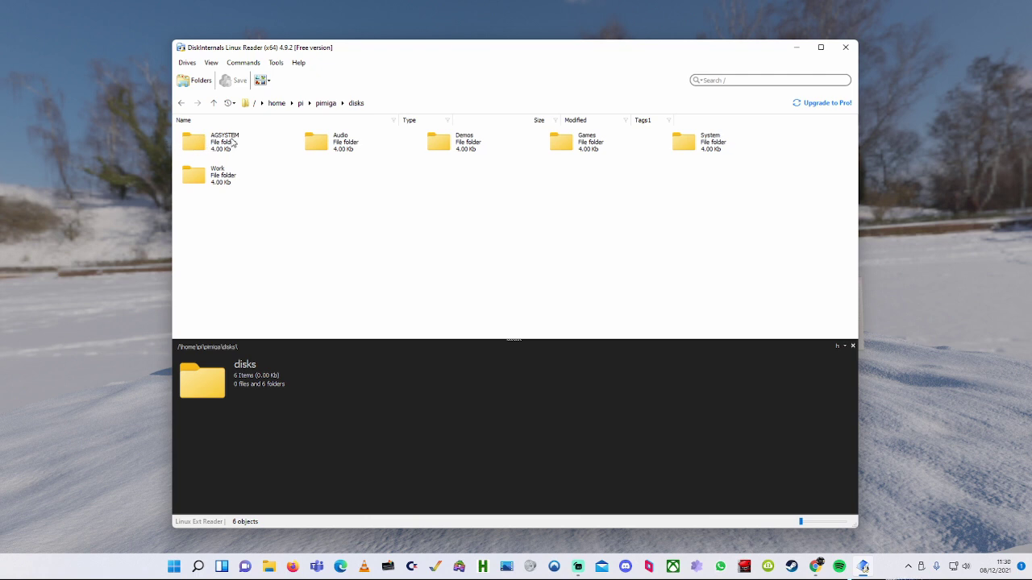
click(193, 142)
click(311, 143)
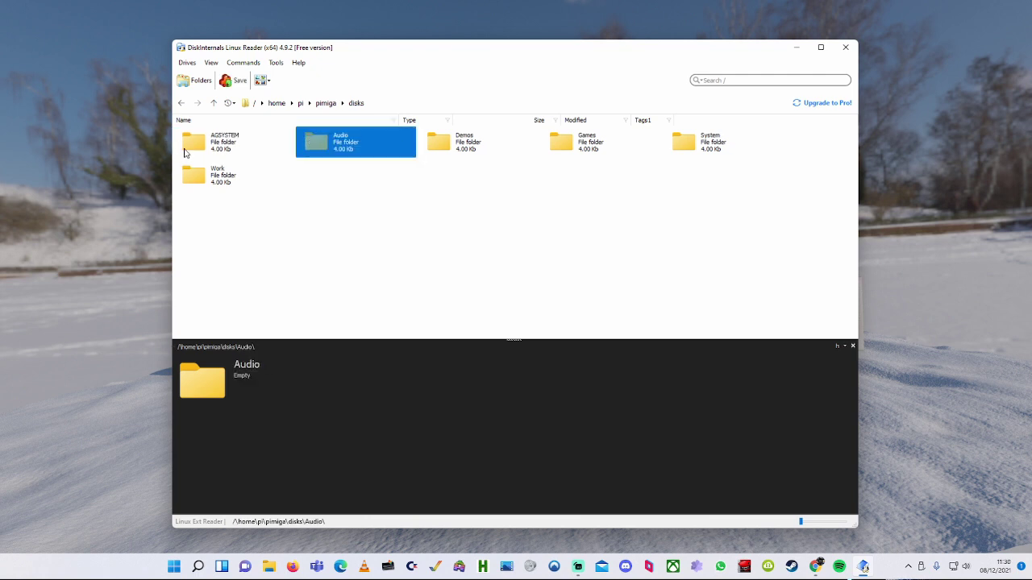
ctrl+click(195, 153)
ctrl+click(437, 147)
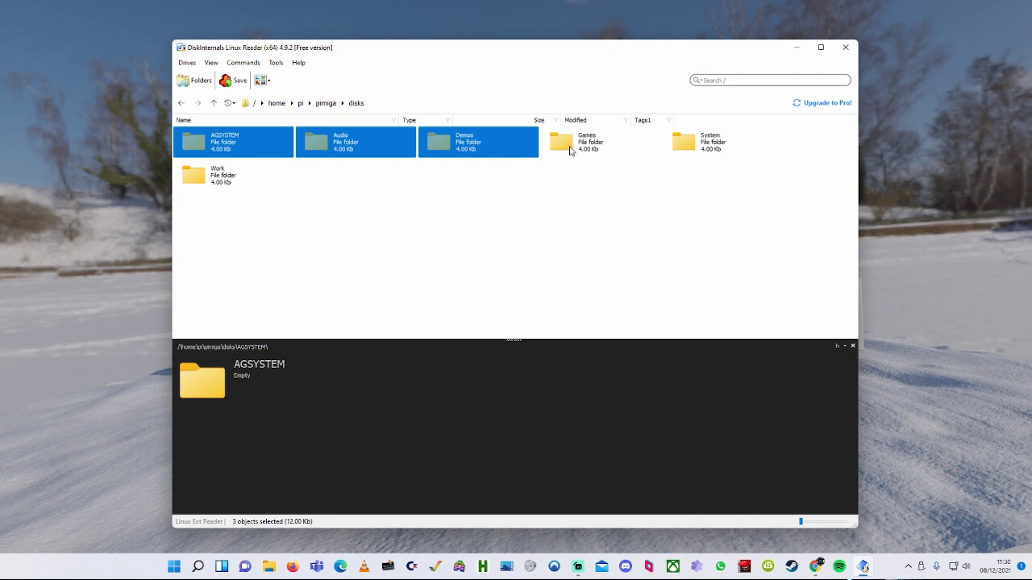
ctrl+click(572, 150)
ctrl+click(699, 146)
ctrl+click(199, 175)
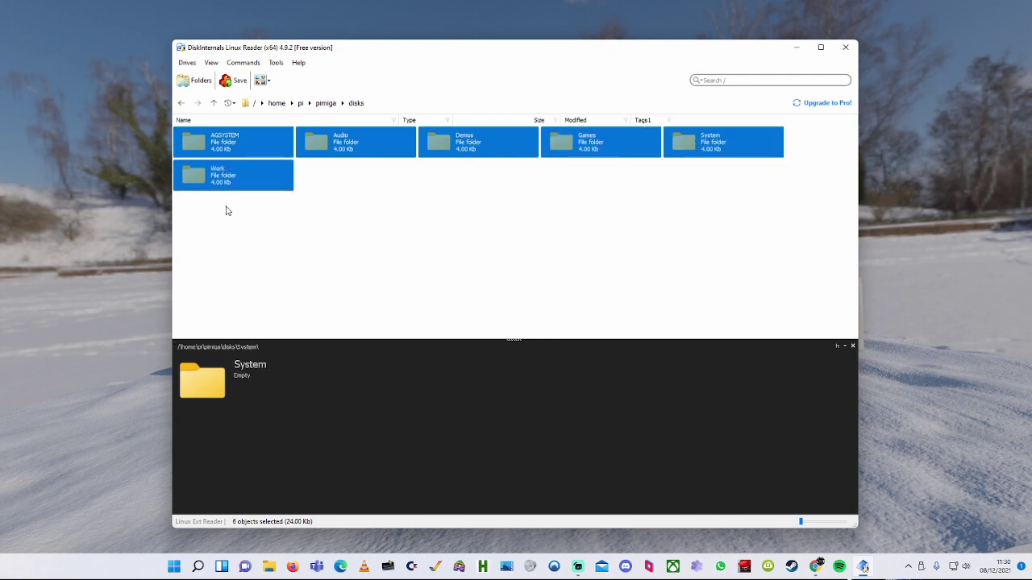
Step: Start a Save Files export of the six folders to G:\PiAmiga2, keeping directory structure
click(238, 83)
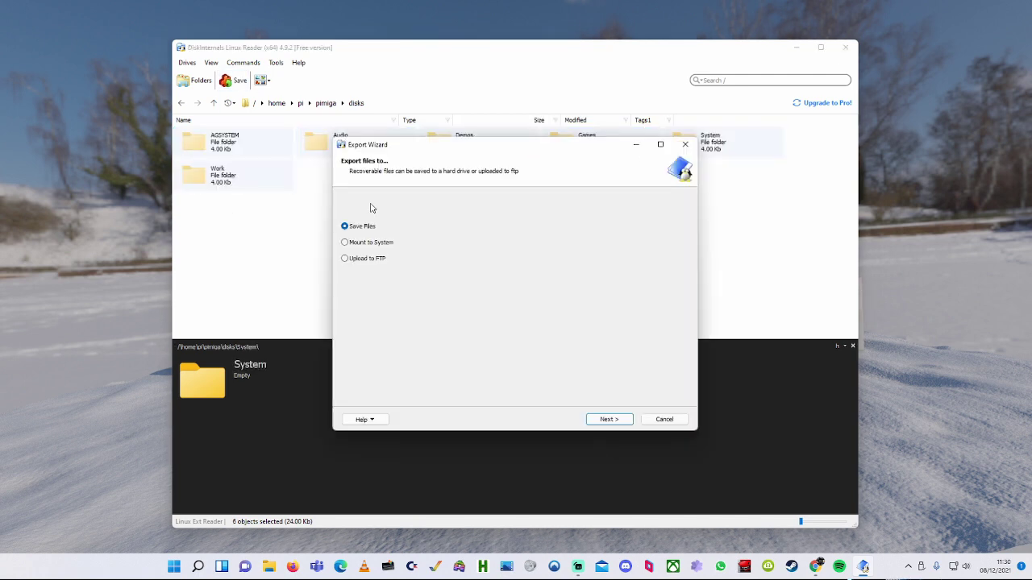
click(612, 420)
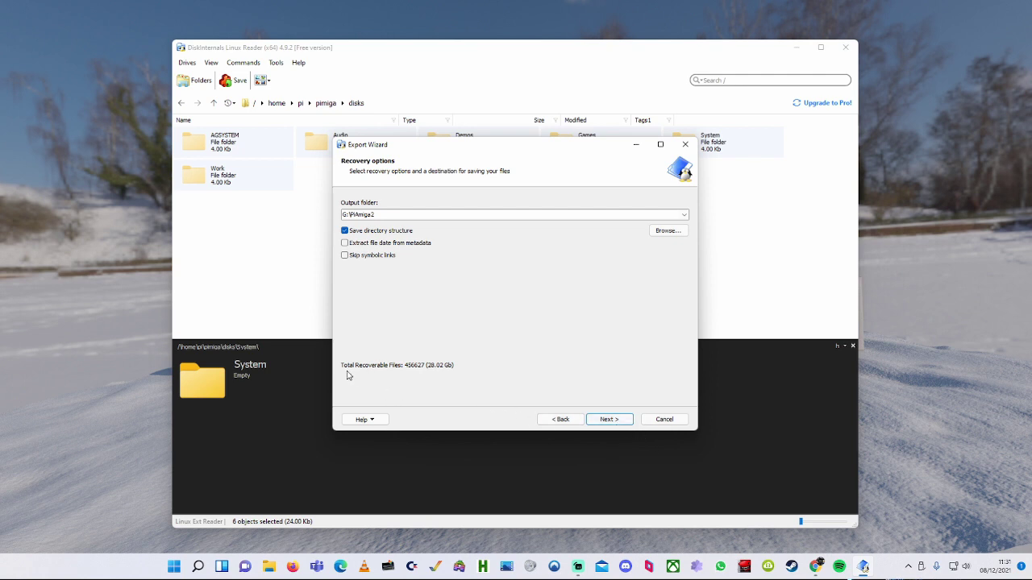
Step: Advance the Export Wizard to the recovered-files list with all six folders ticked
click(617, 421)
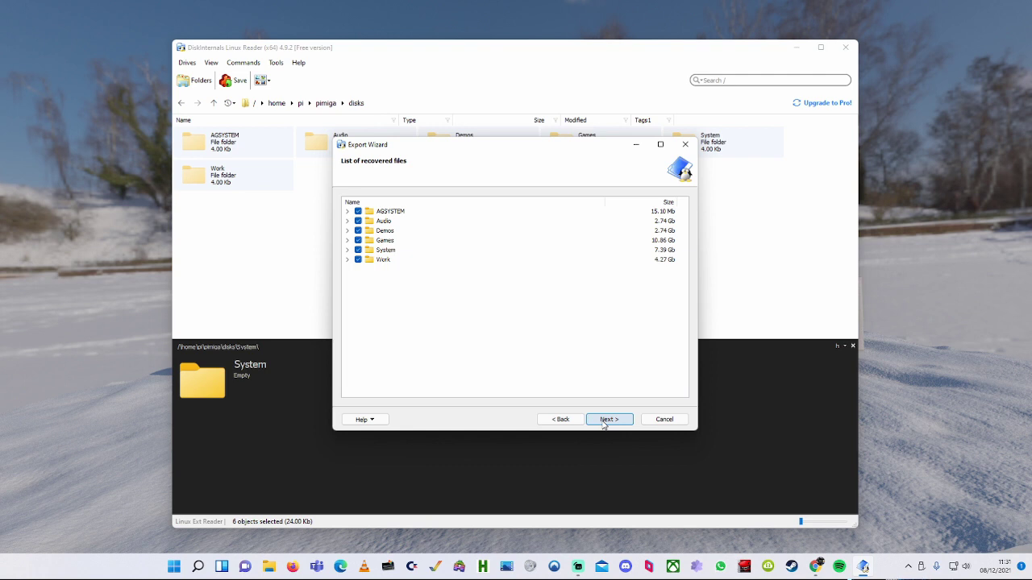
Step: Close the Export Wizard and return to the list of volumes
click(685, 148)
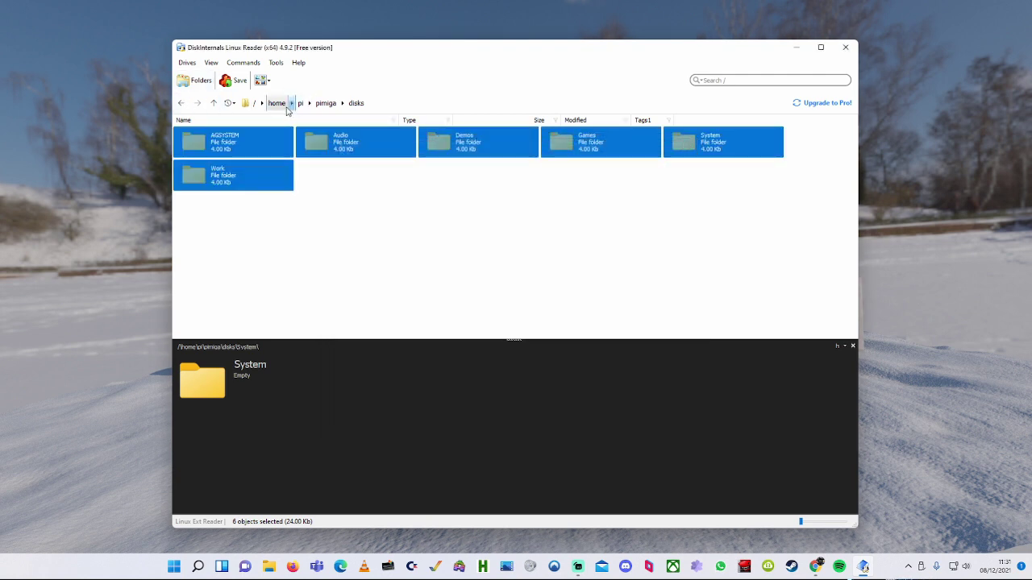
click(278, 103)
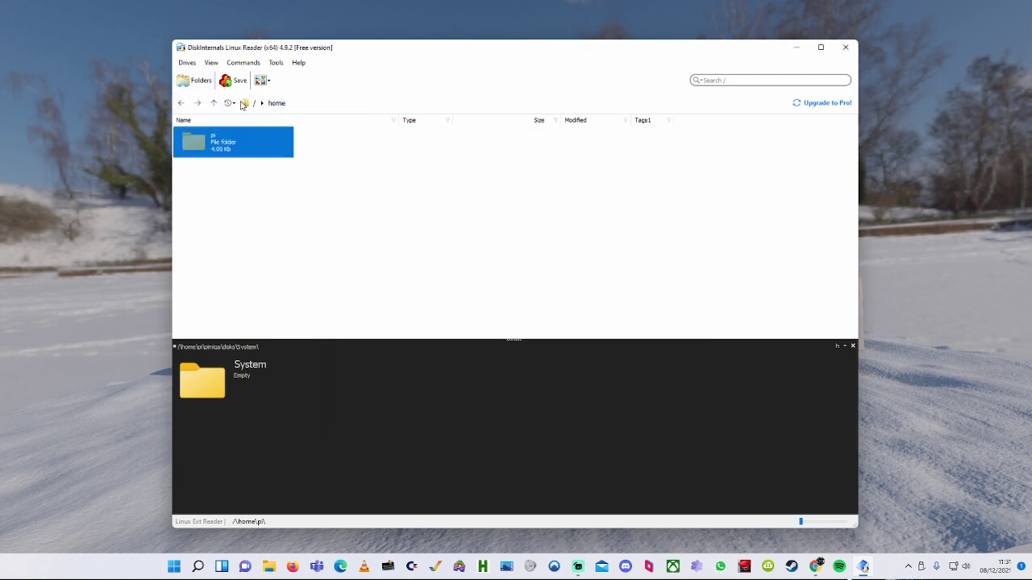
click(180, 104)
click(180, 105)
click(373, 271)
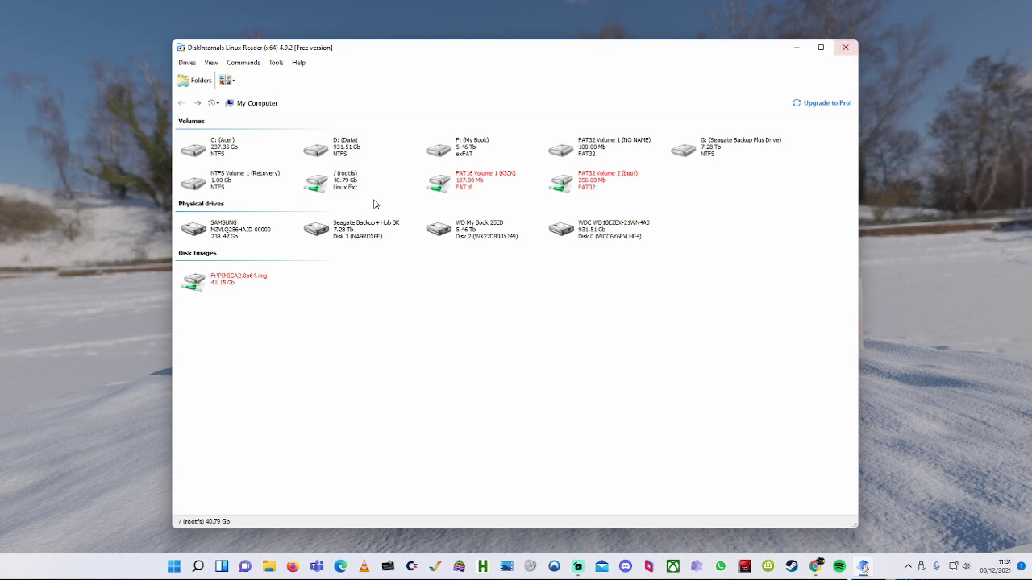
Step: Open /home/pi/amiberry/conf on the rootfs volume, previewing abconf.bak
double_click(355, 175)
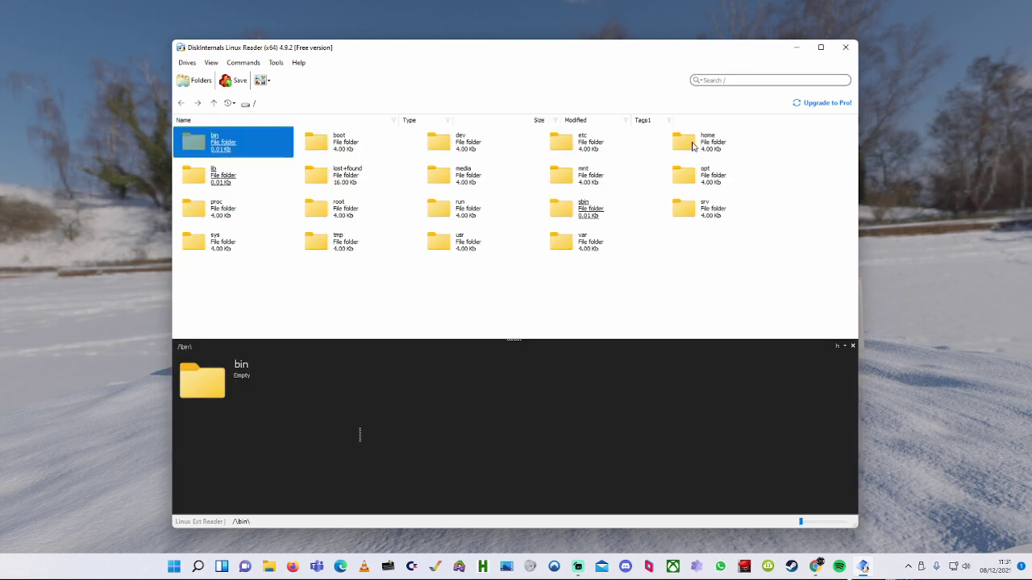
click(692, 145)
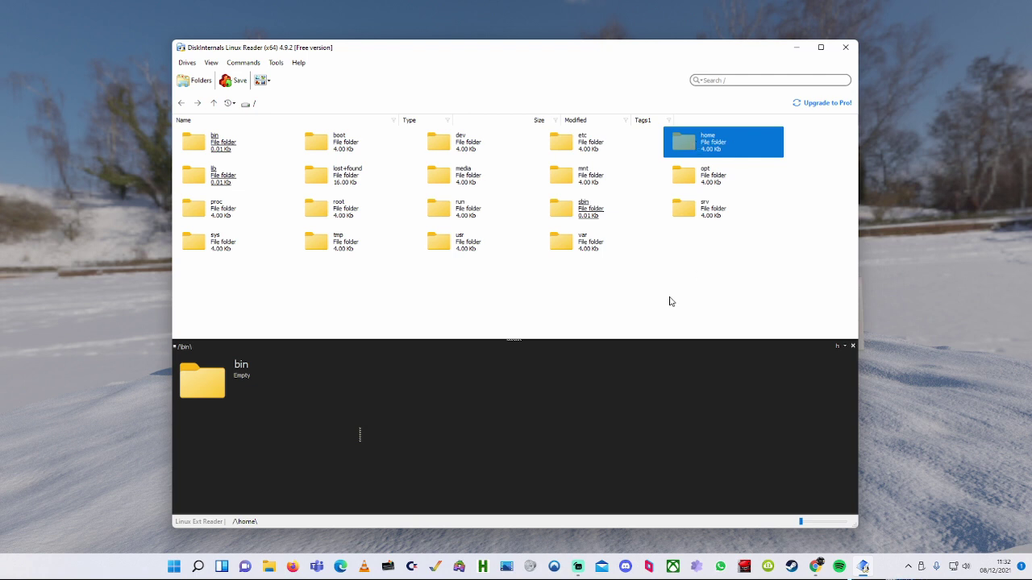
key(Return)
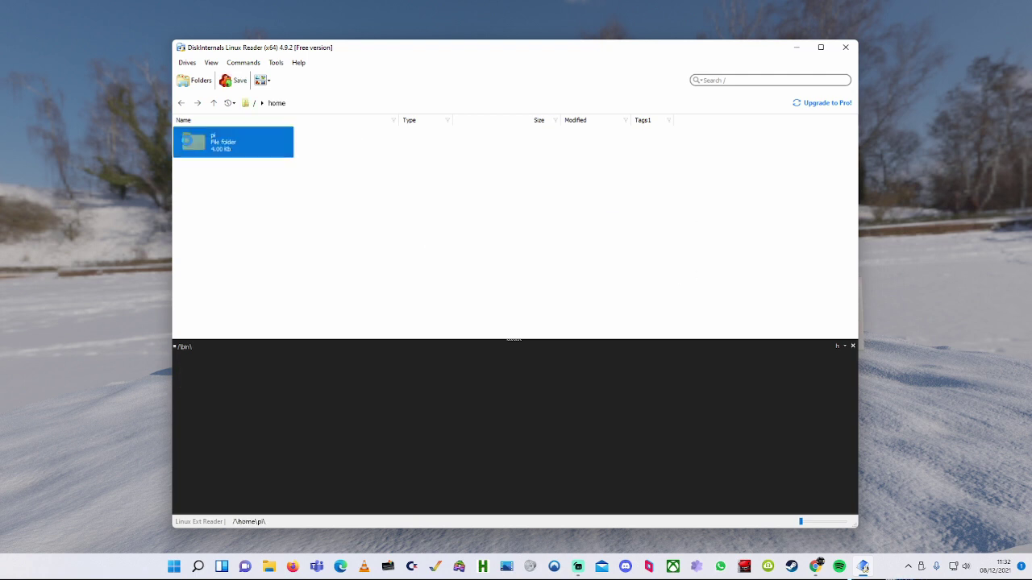
double_click(187, 144)
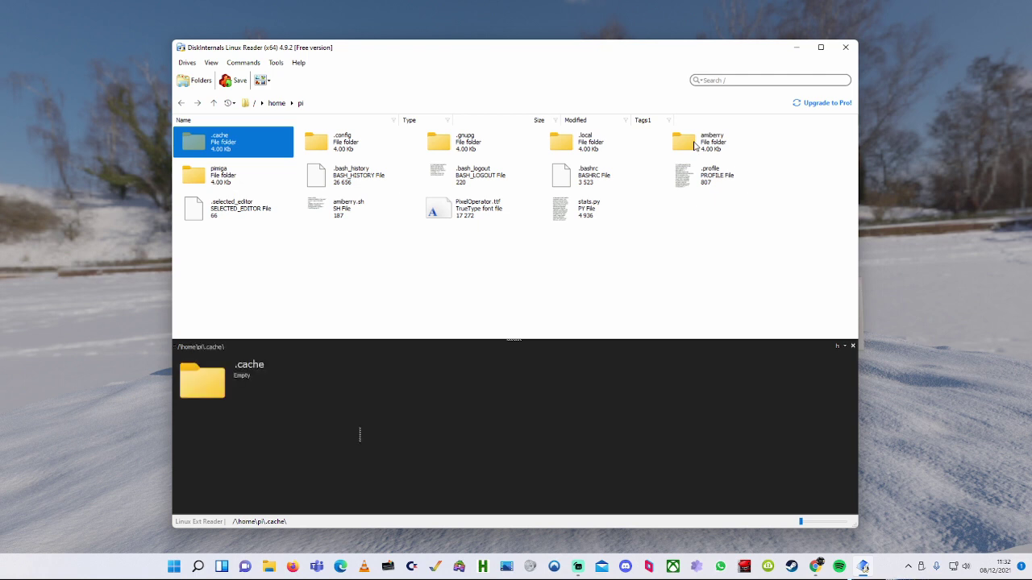
double_click(695, 145)
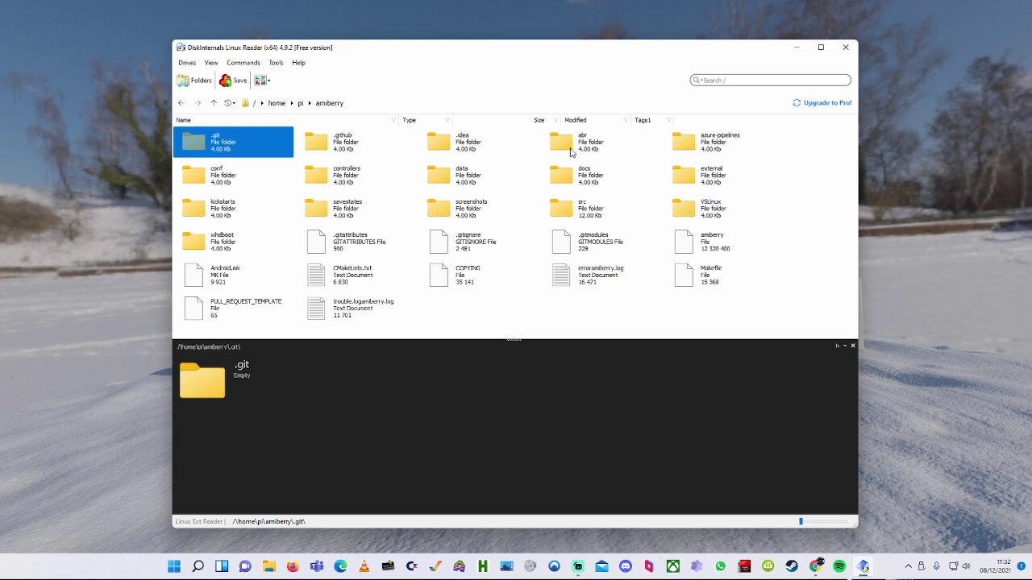
double_click(203, 181)
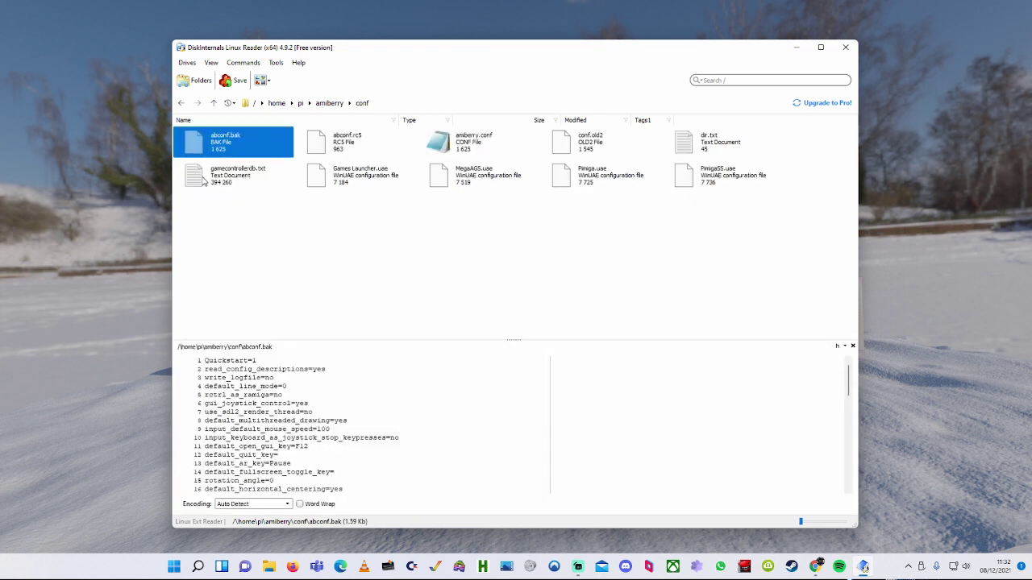
Step: Select the four .uae files: Games Launcher, MegaAGS, Pimiga and PimigaSS
click(328, 175)
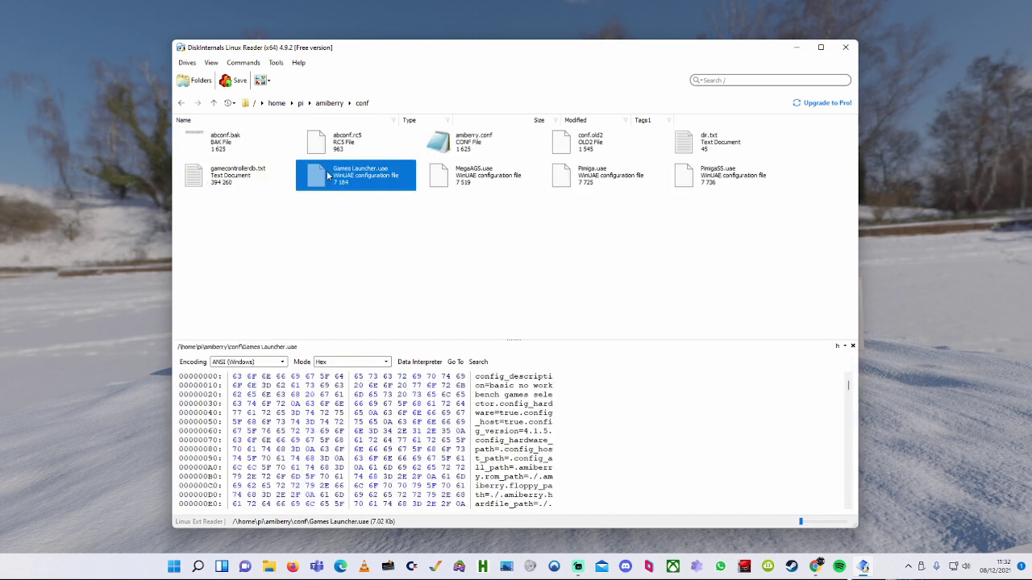
shift+click(483, 182)
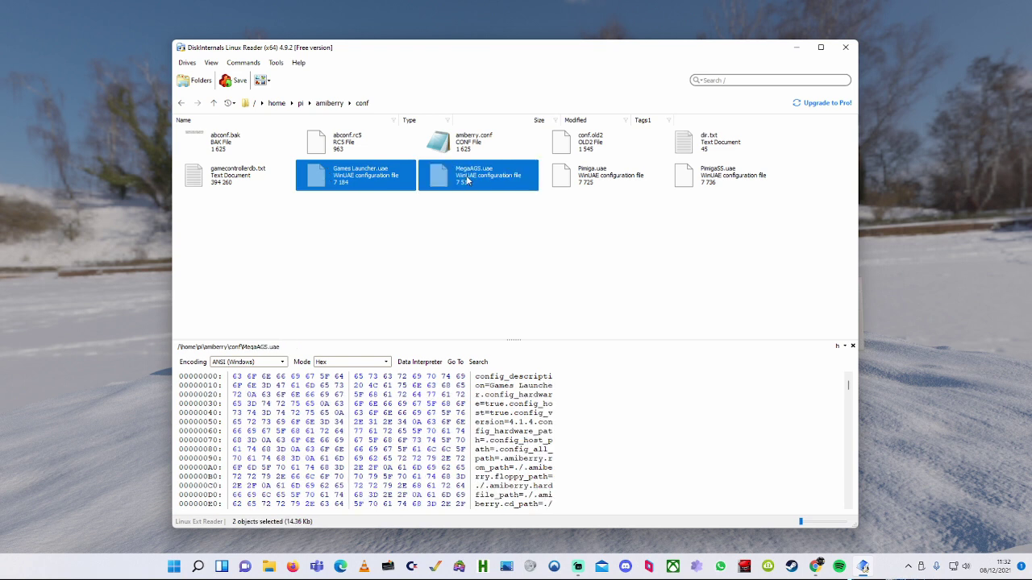
shift+click(657, 187)
shift+click(684, 188)
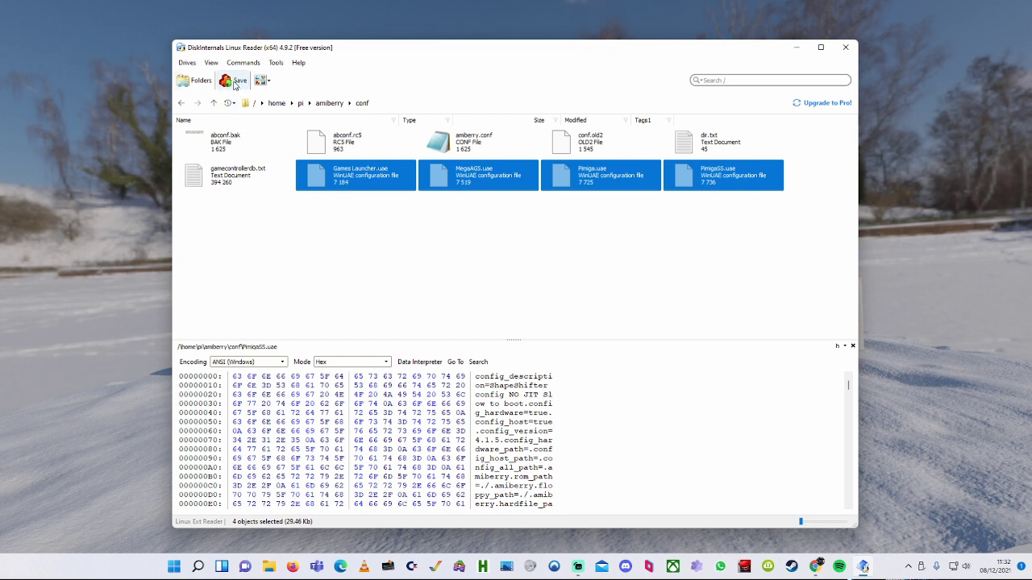
Step: Step through the Export Wizard to G:\PiAmiga2, then cancel it and deselect the files
click(237, 84)
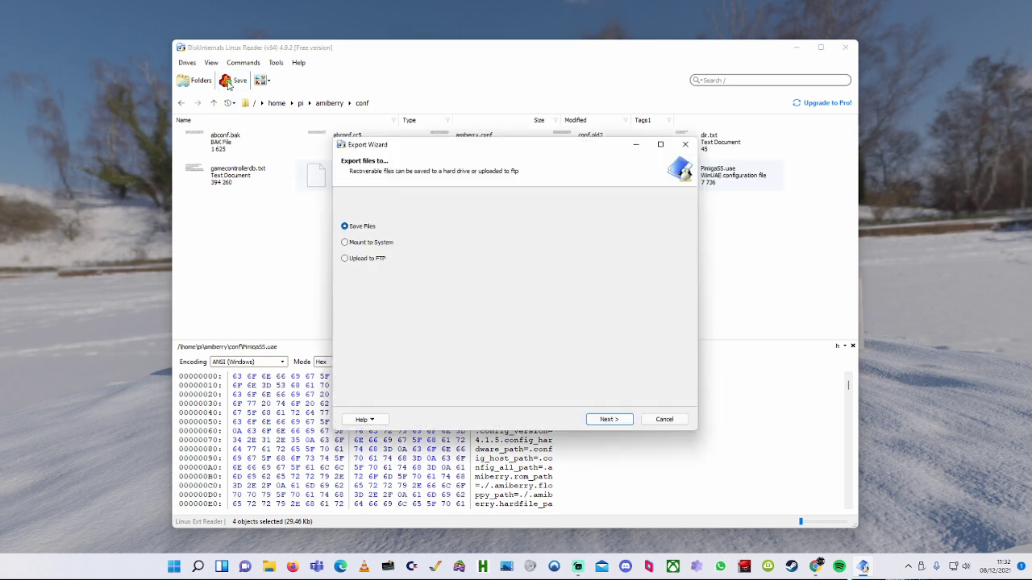
click(603, 421)
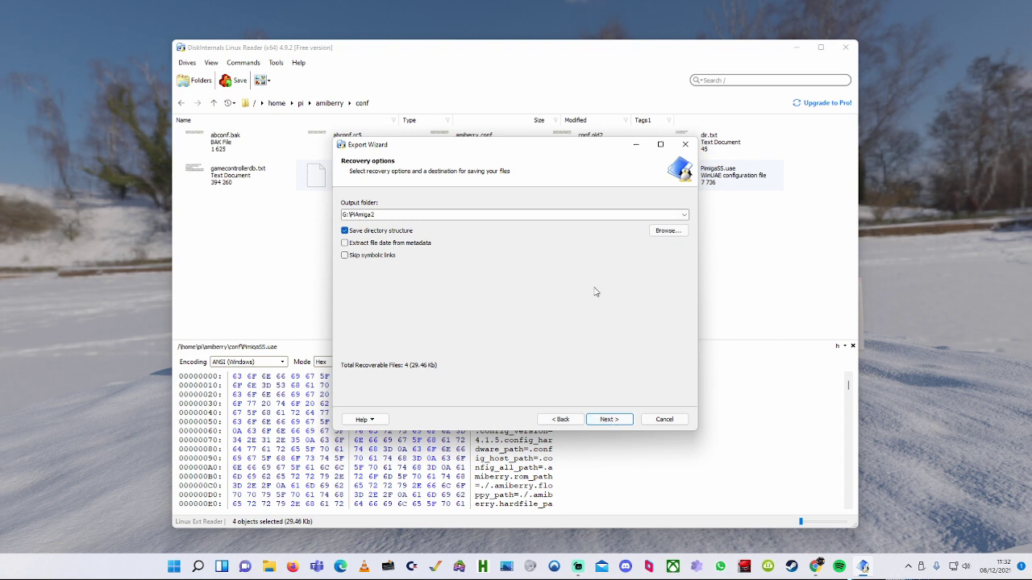
click(611, 419)
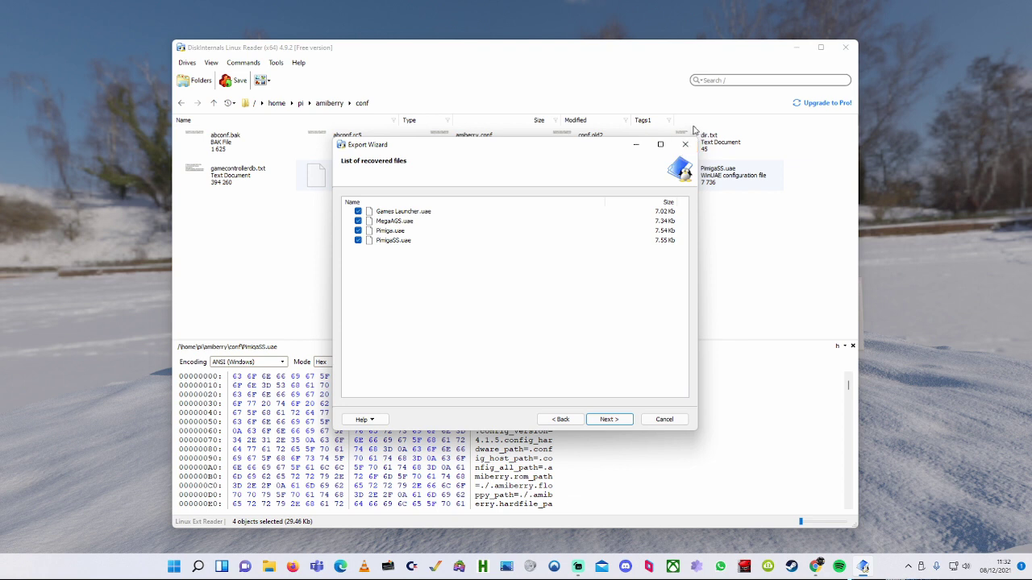
click(682, 151)
click(401, 238)
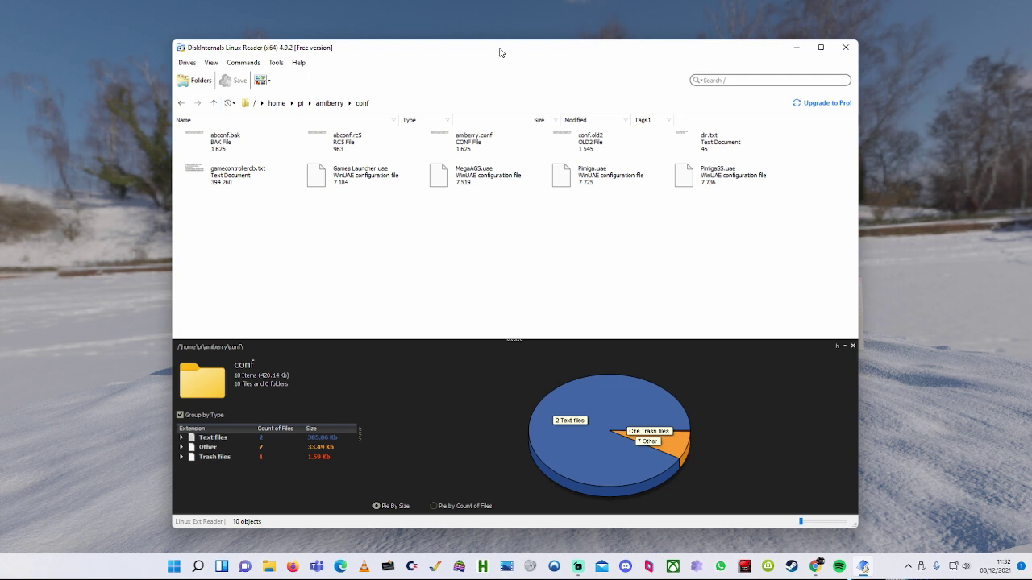
Step: Navigate back up to the root folder of the rootfs volume
click(277, 103)
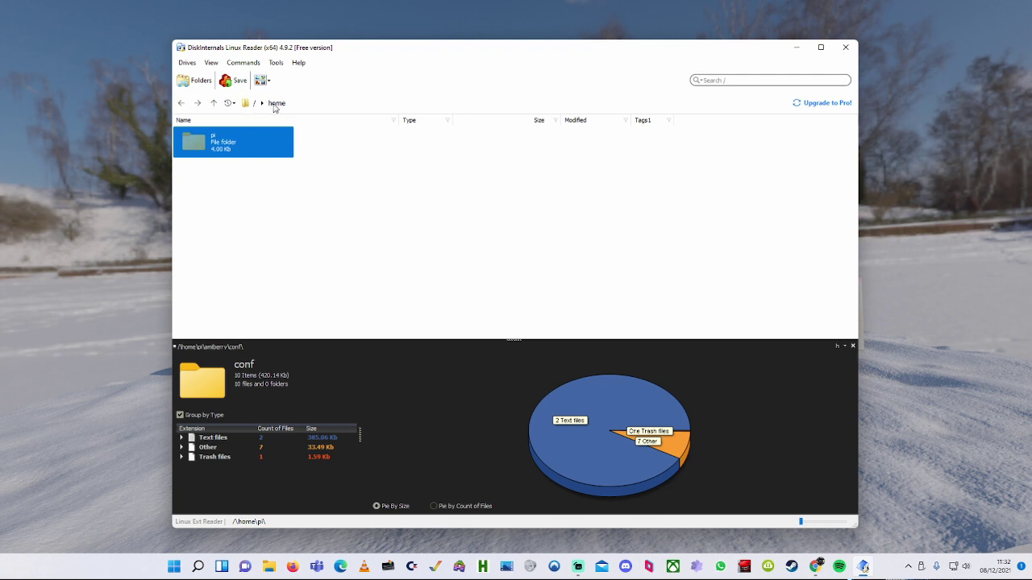
key(Return)
key(BackSpace)
click(249, 105)
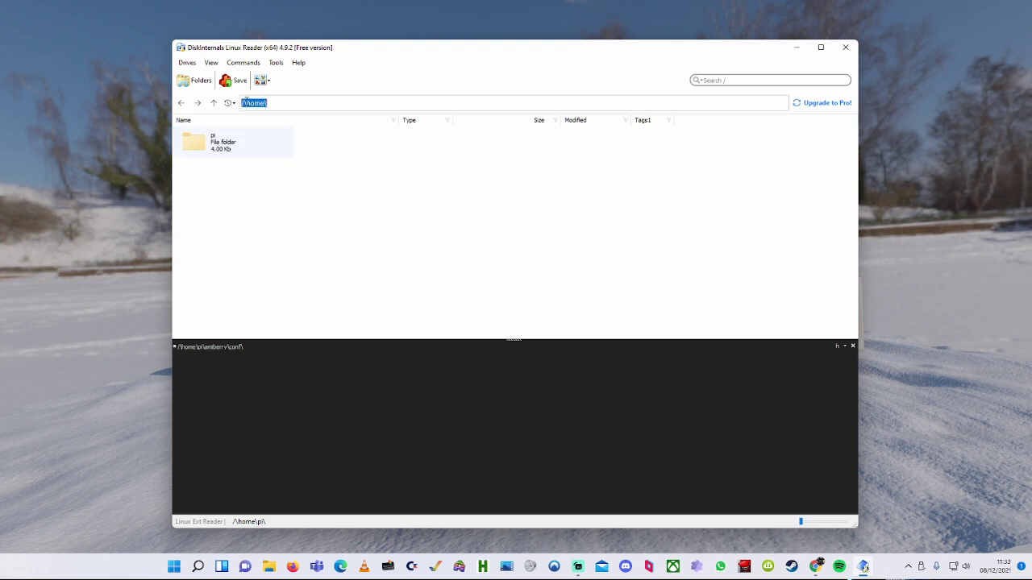
key(Escape)
click(183, 106)
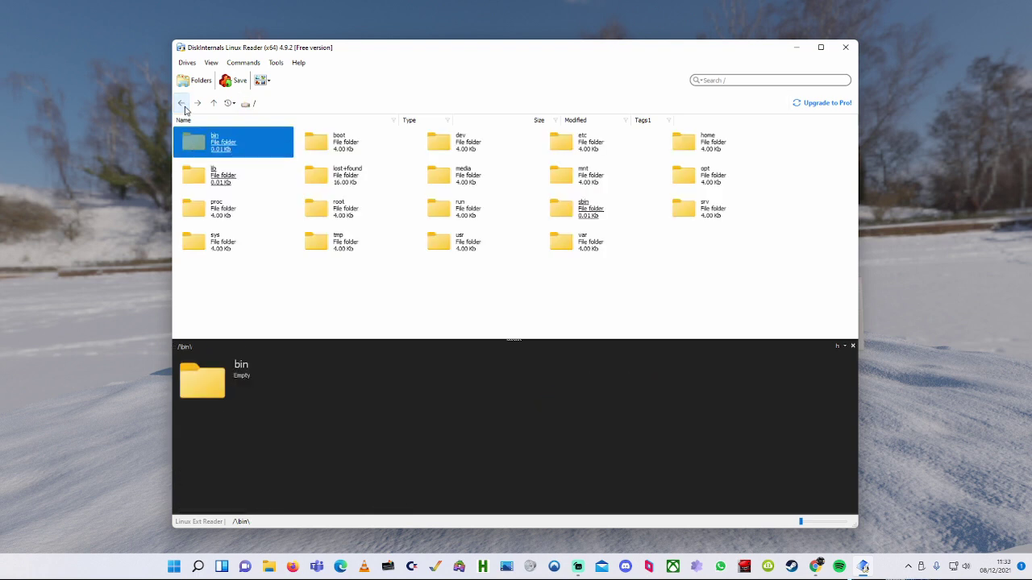
Step: Open /home/pi/pimiga/hdf, listing MegaAGS.hdf and MegaAGS-Saves.hdf
click(683, 143)
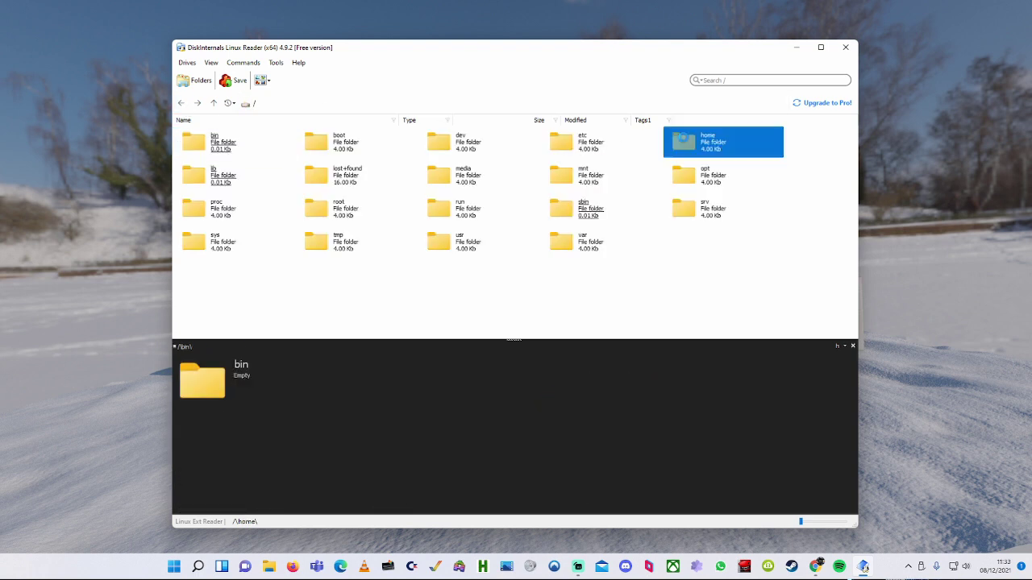
double_click(728, 155)
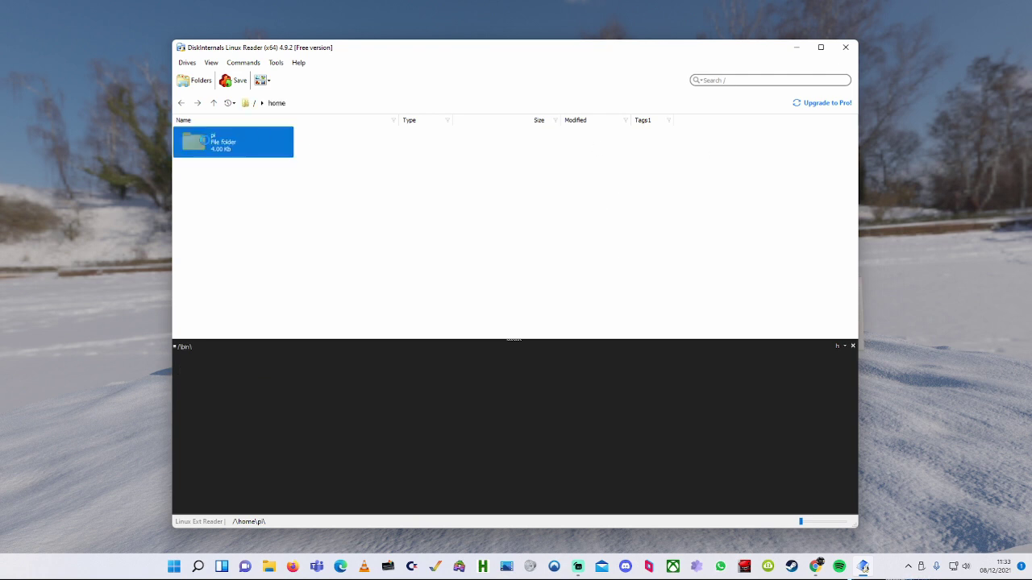
double_click(203, 143)
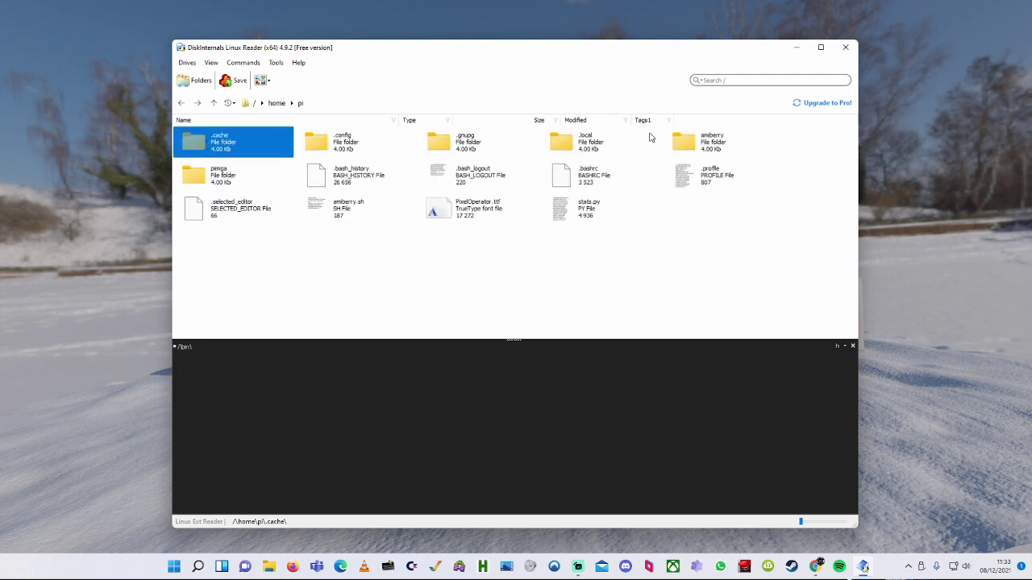
click(195, 178)
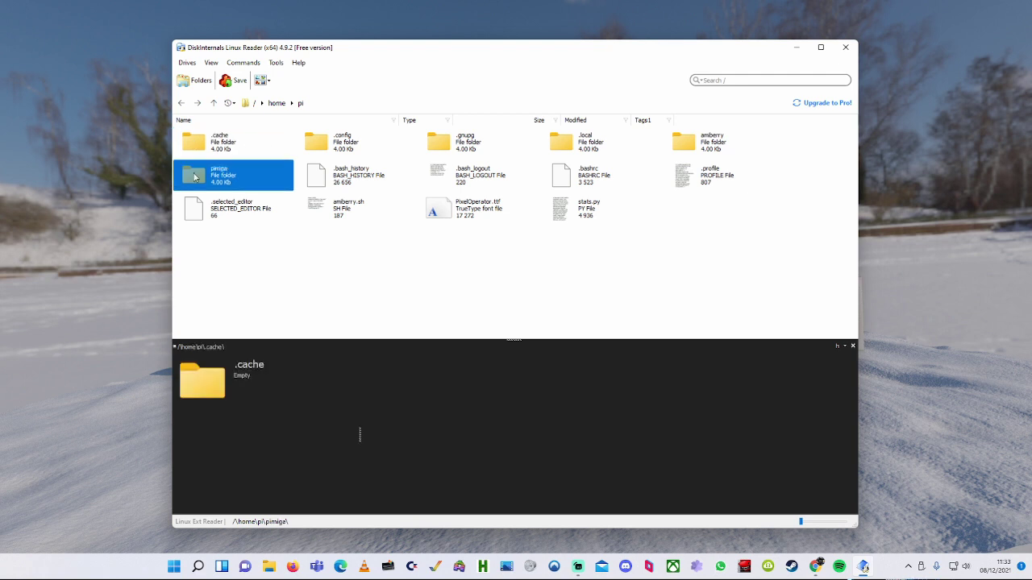
double_click(195, 177)
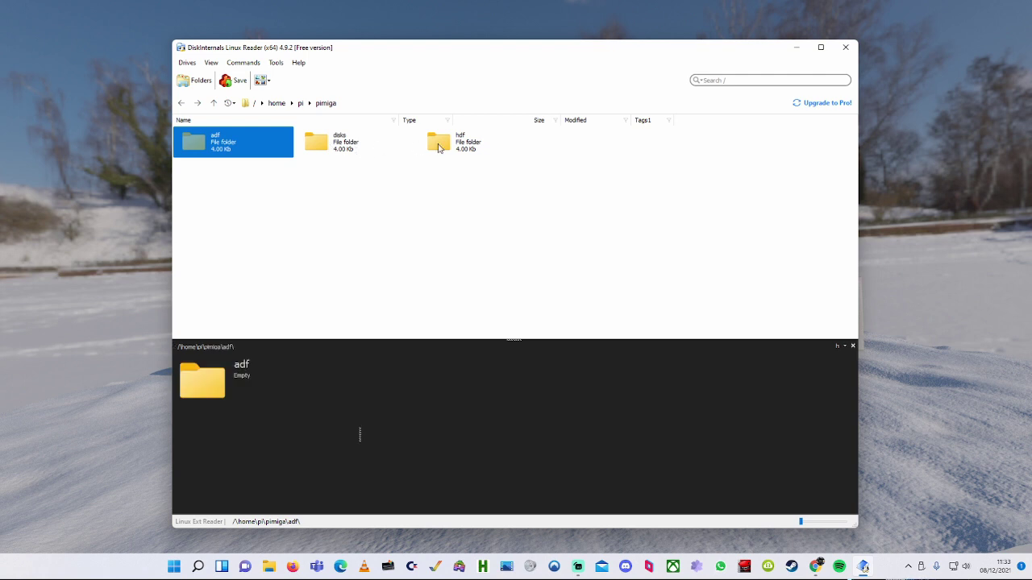
double_click(439, 145)
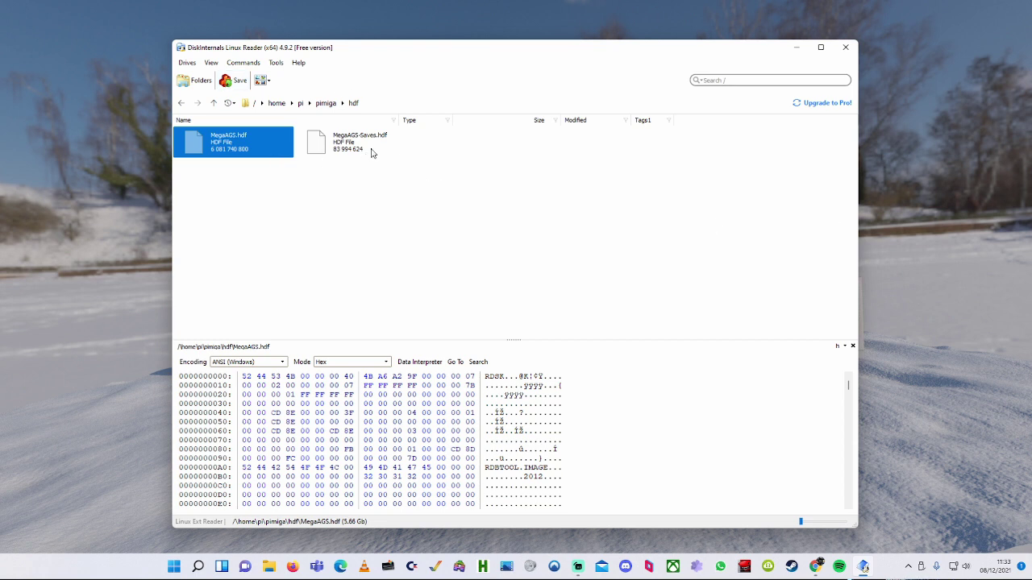
Step: Quit Linux Reader, confirming Yes, and launch WinUAE to its Quickstart page
click(844, 50)
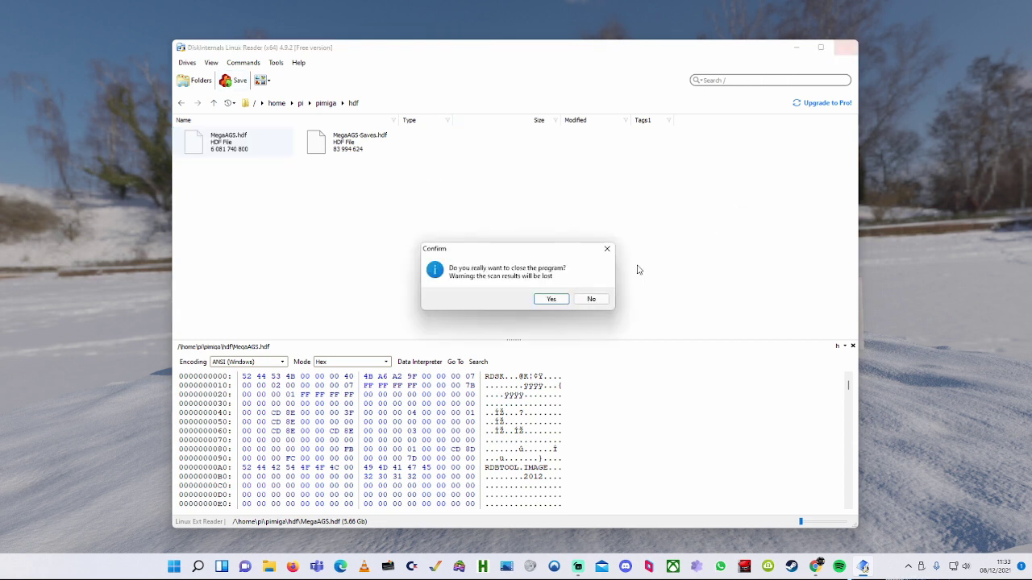
click(549, 300)
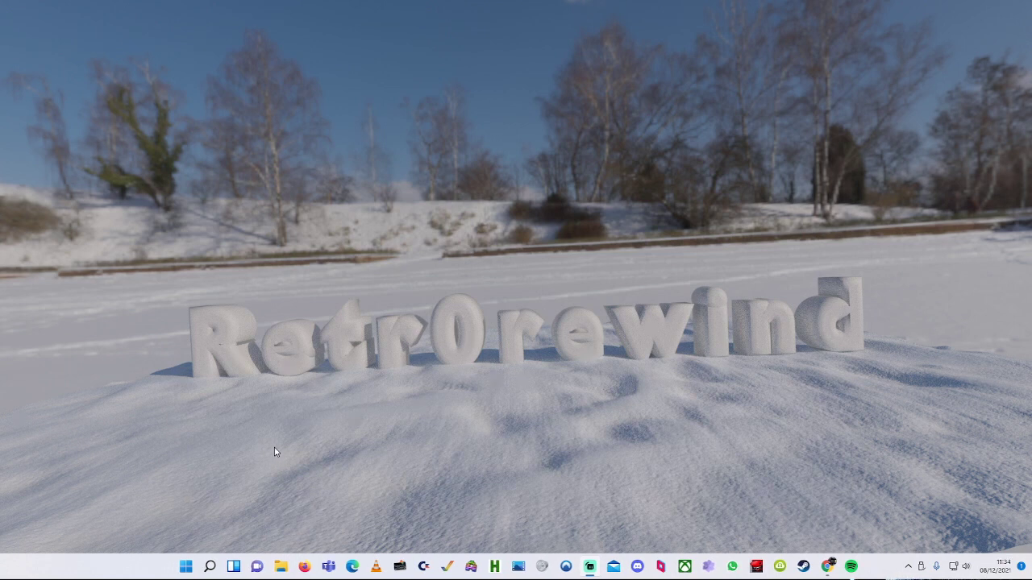
click(448, 566)
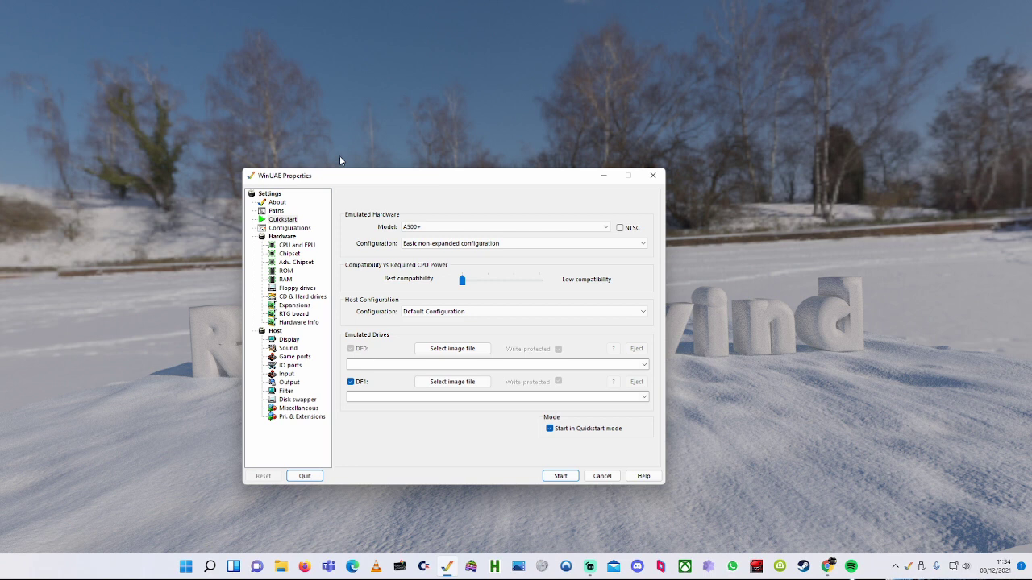
Step: Show the Configurations page, collapsing and re-expanding the folder list with Pimiga, PimigaSS and MegaAGS
click(298, 231)
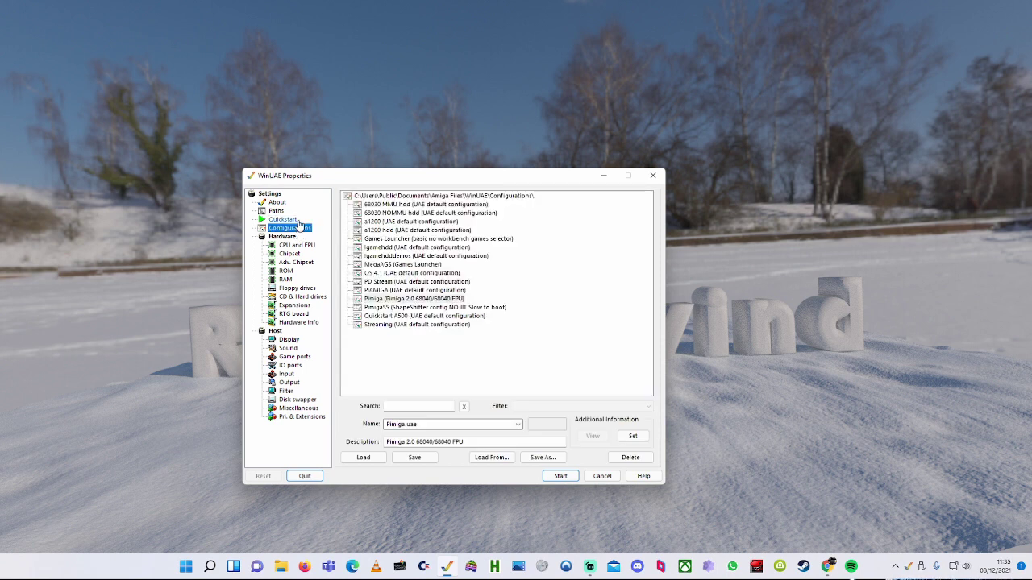
click(385, 196)
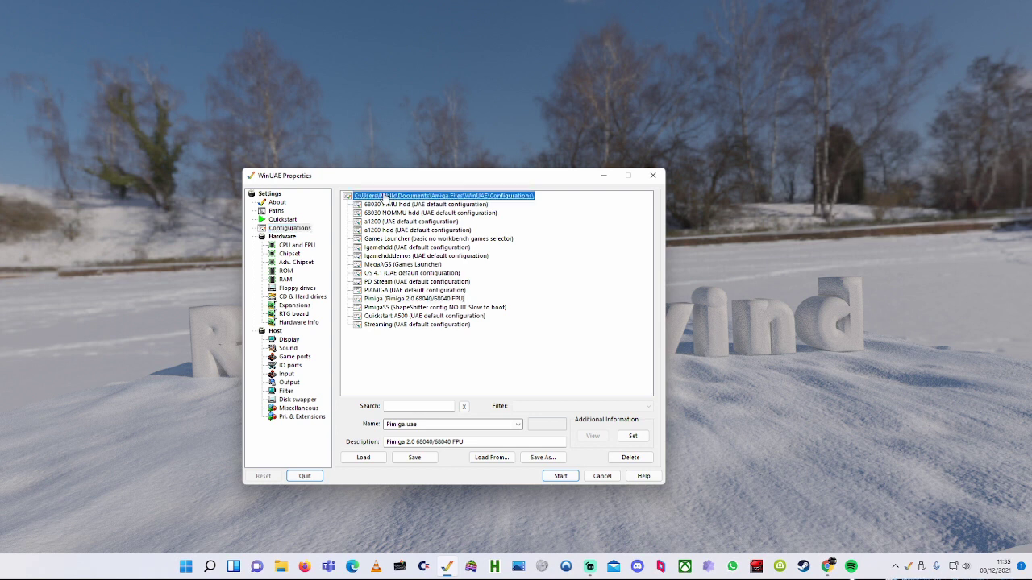
double_click(390, 199)
double_click(390, 199)
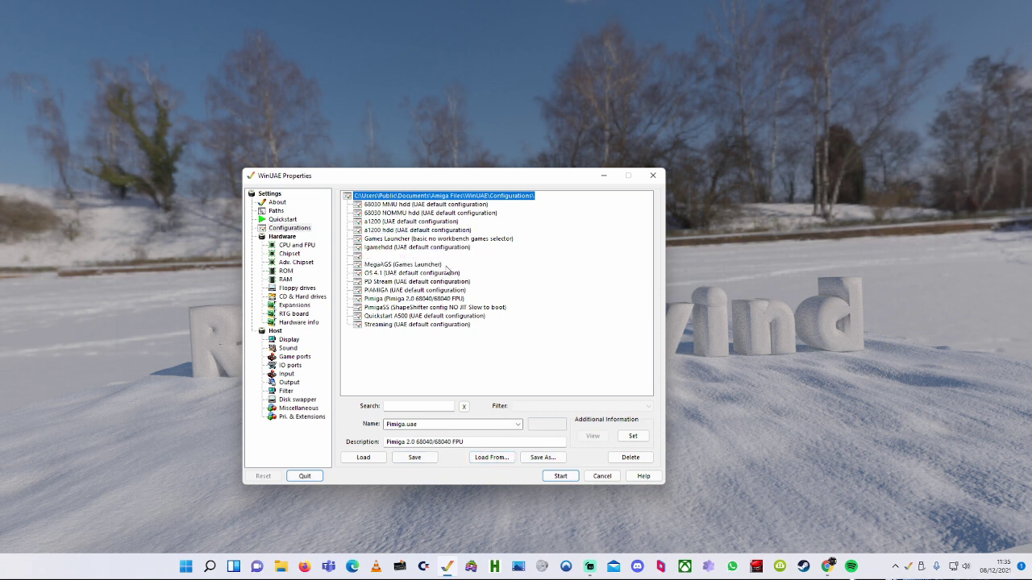
click(493, 458)
drag(673, 219, 664, 70)
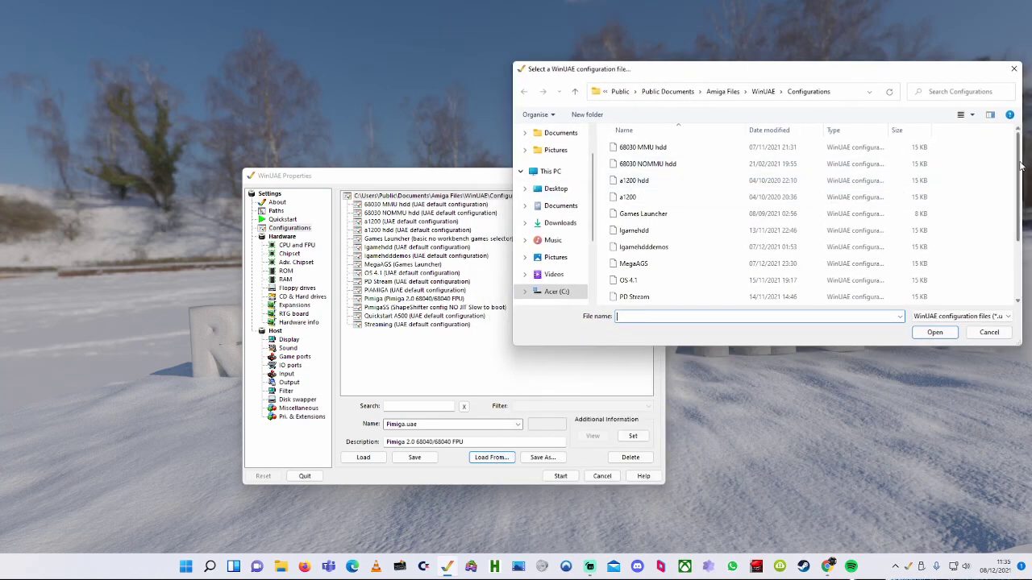
drag(1022, 166, 1021, 219)
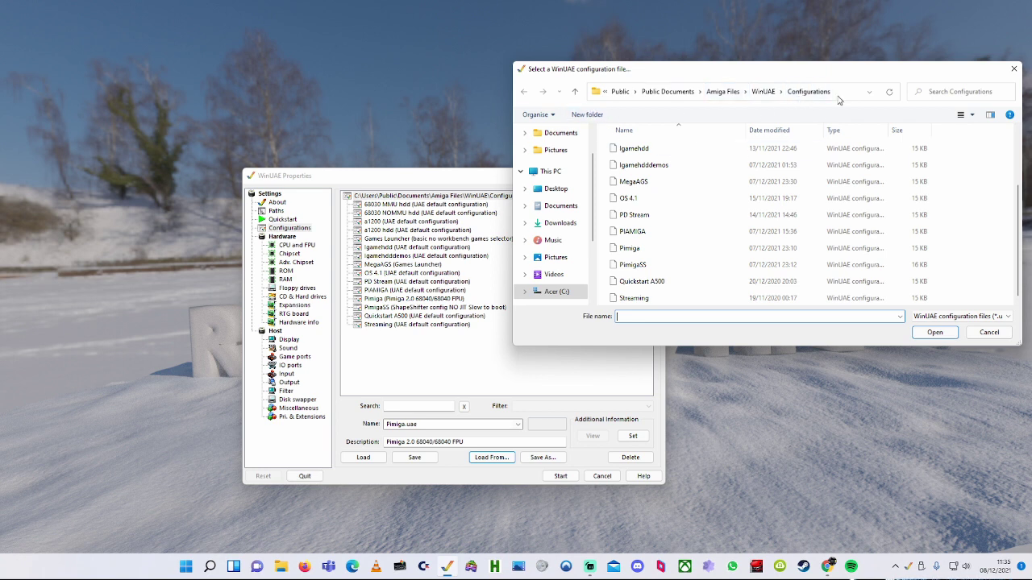
click(988, 332)
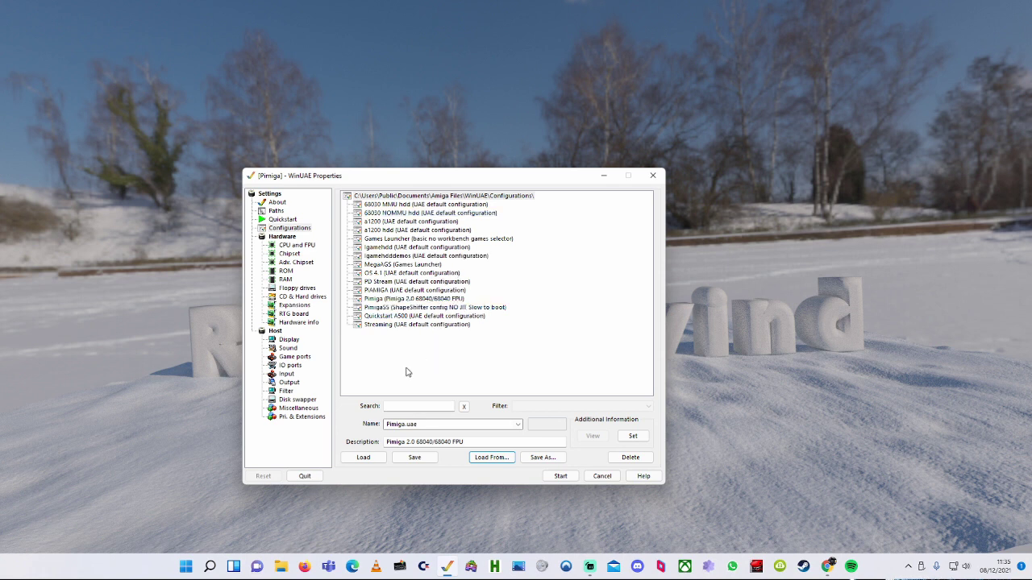
Step: Load the Pimiga configuration, view the Chipset and ROM pages, then the CD & Hard drives page
click(396, 299)
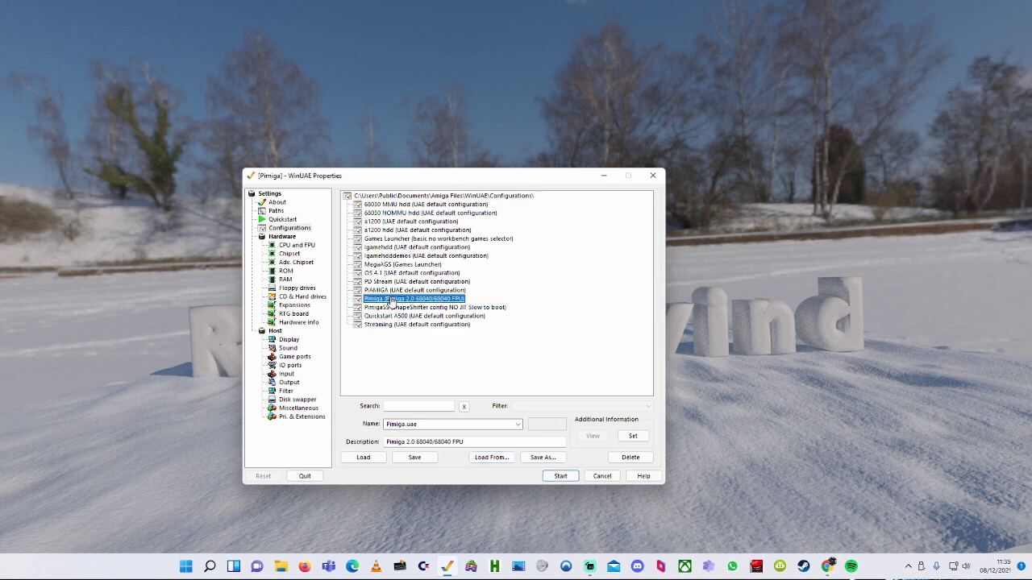
click(362, 458)
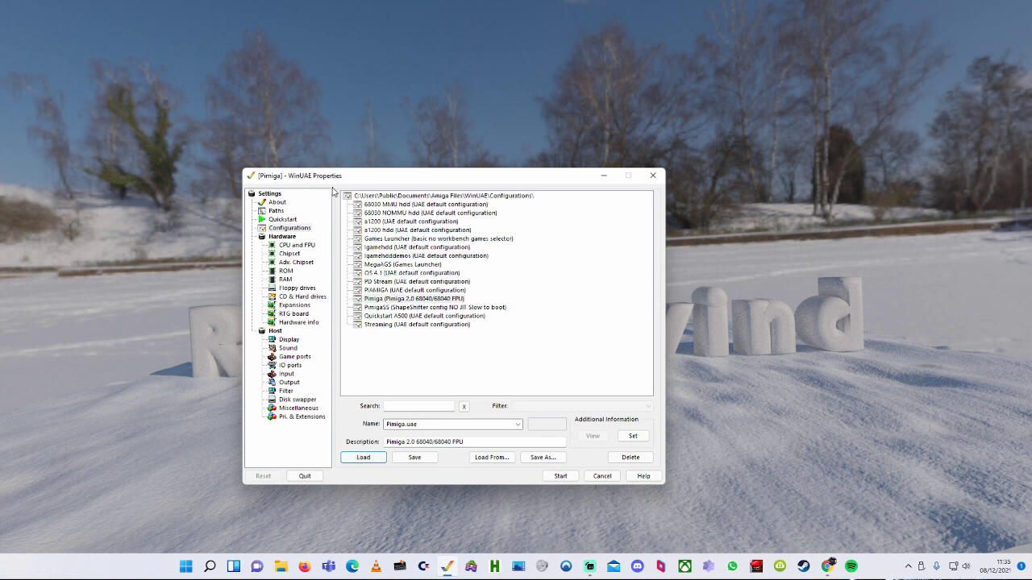
click(289, 253)
click(294, 263)
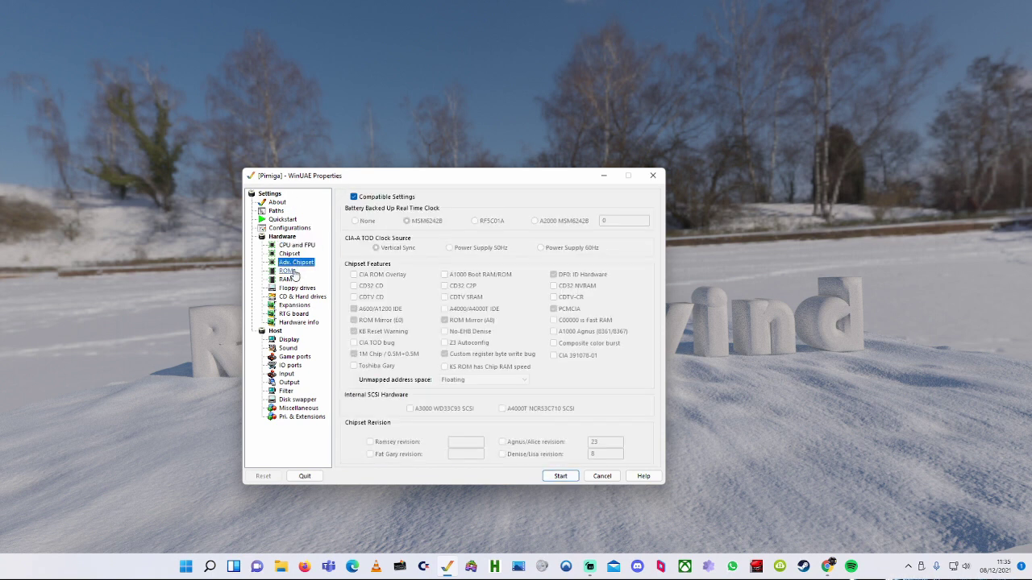
click(287, 271)
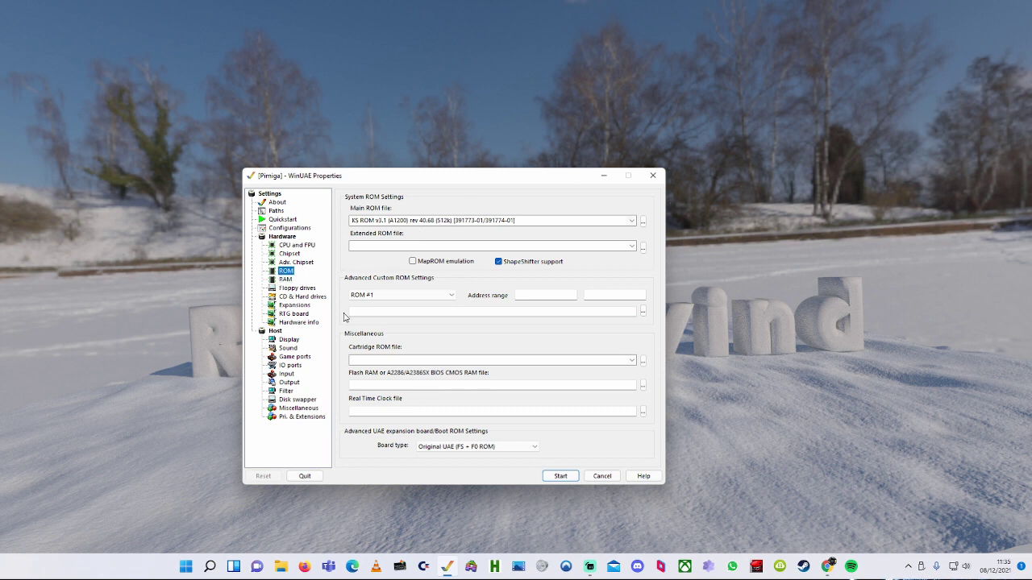
click(298, 296)
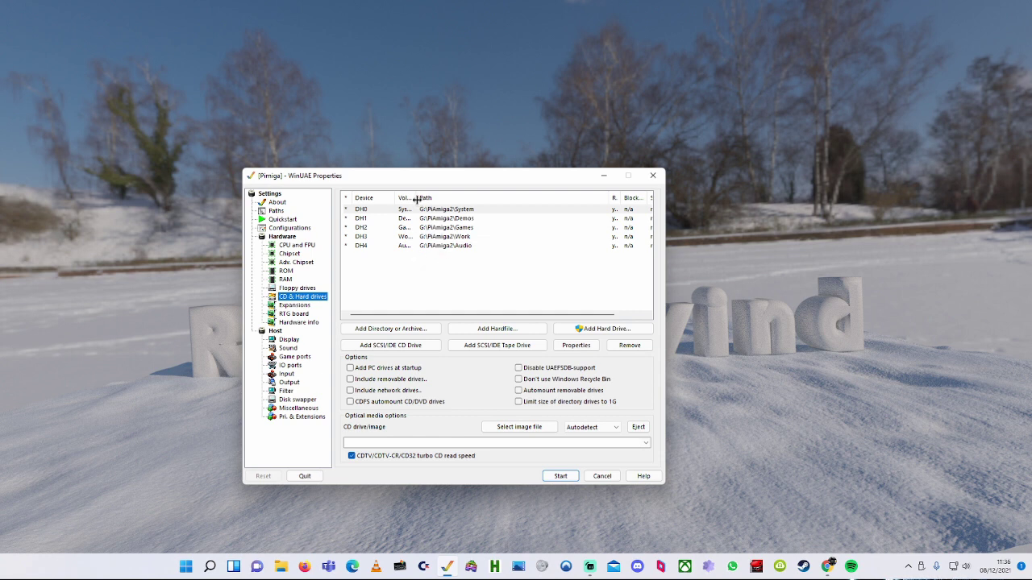
Step: Widen the Volume column and open the volume properties of the DH0 System drive
drag(417, 198, 445, 199)
click(443, 209)
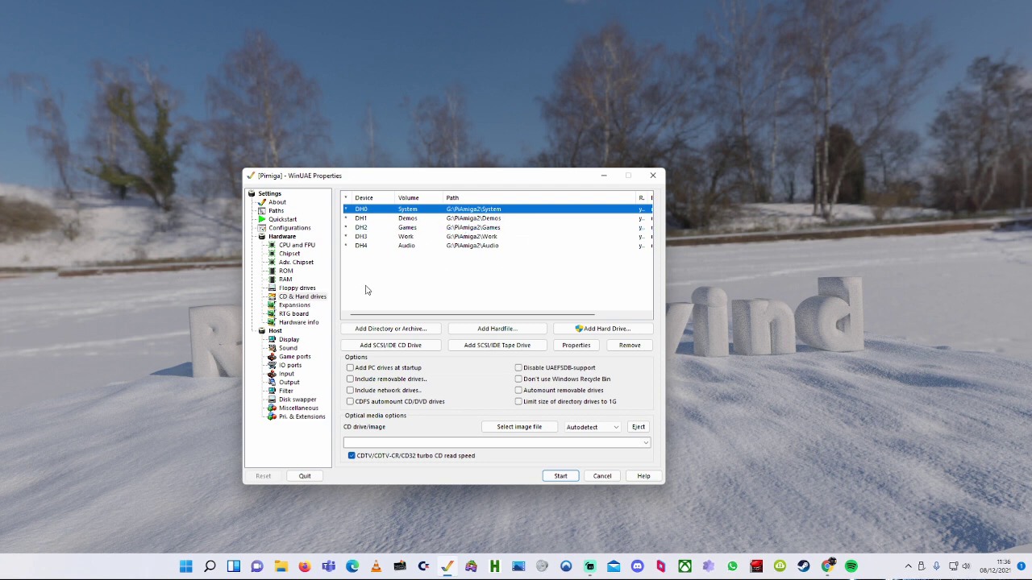
click(474, 211)
click(578, 345)
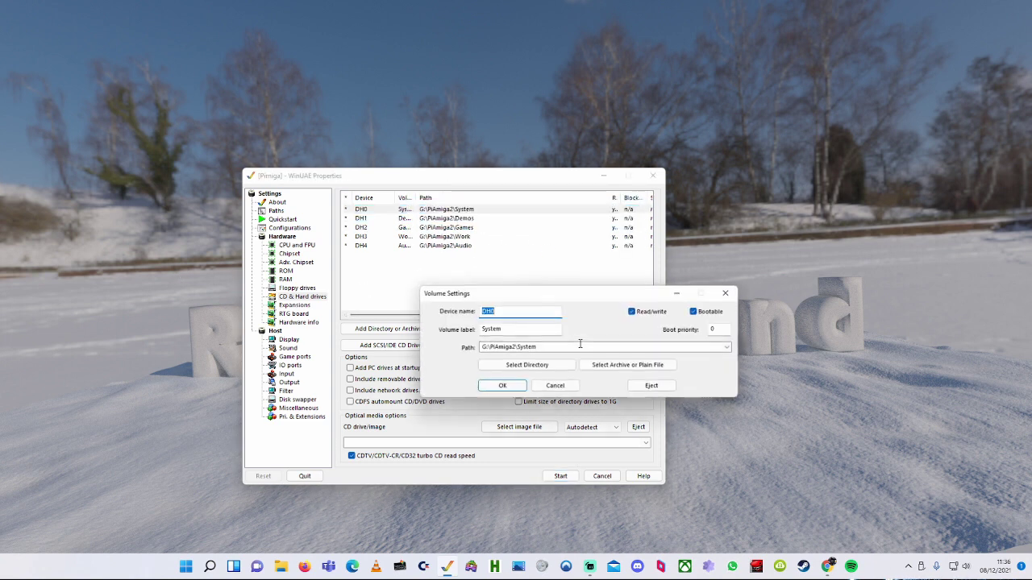
Step: Set DH0's directory to G:\PiAmiga2\System and accept the volume settings
click(516, 364)
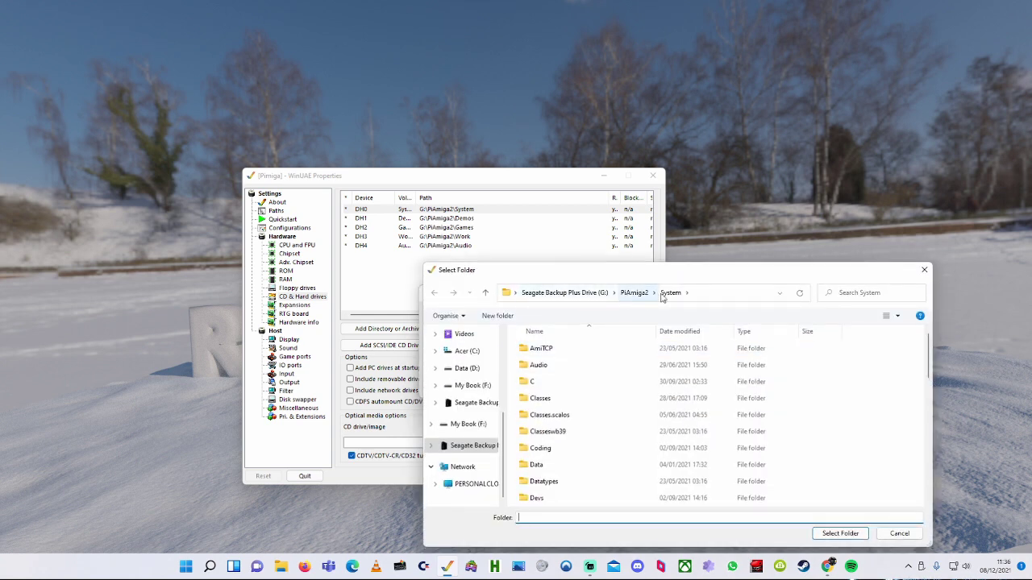
click(633, 293)
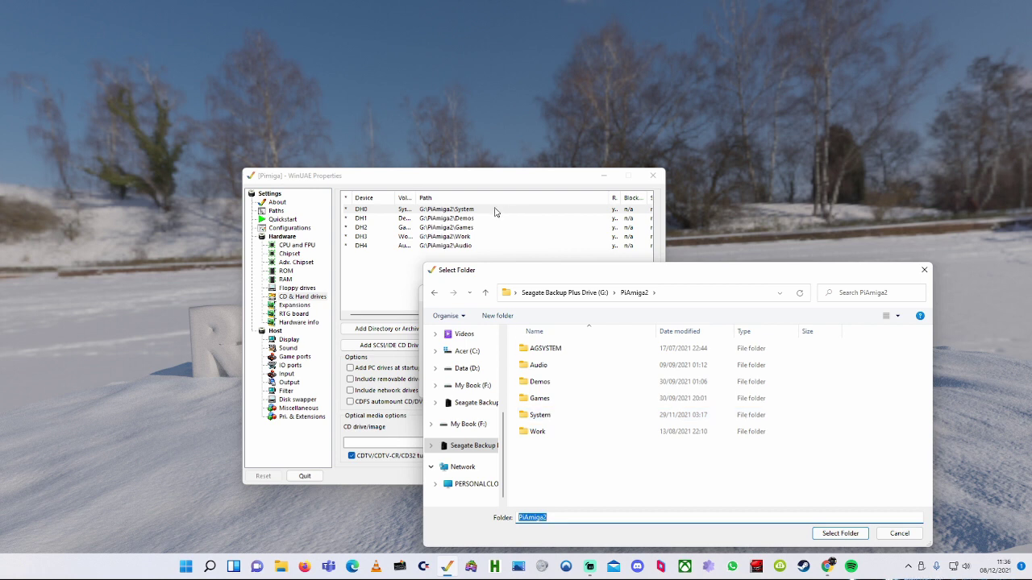
click(524, 416)
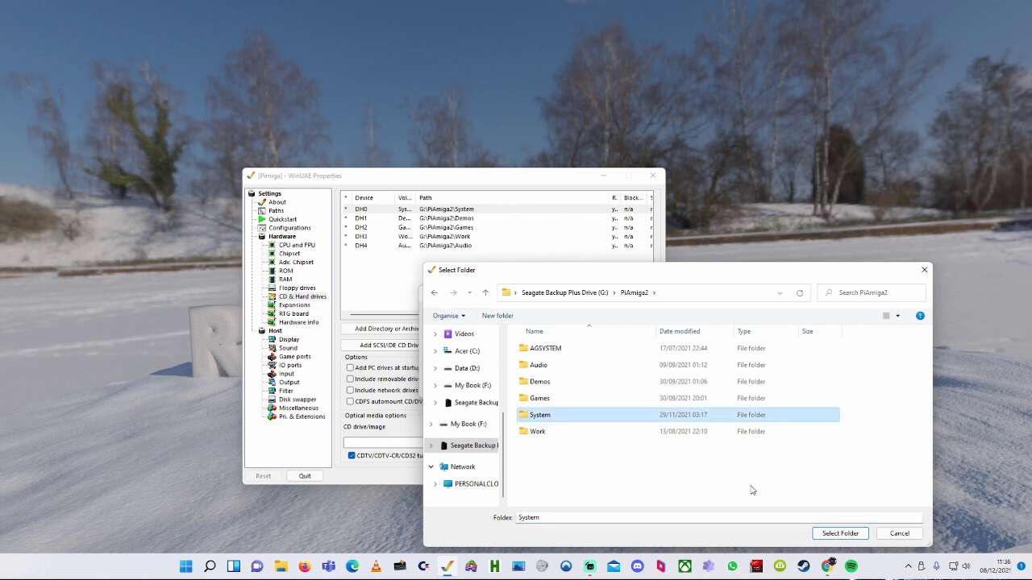
click(826, 535)
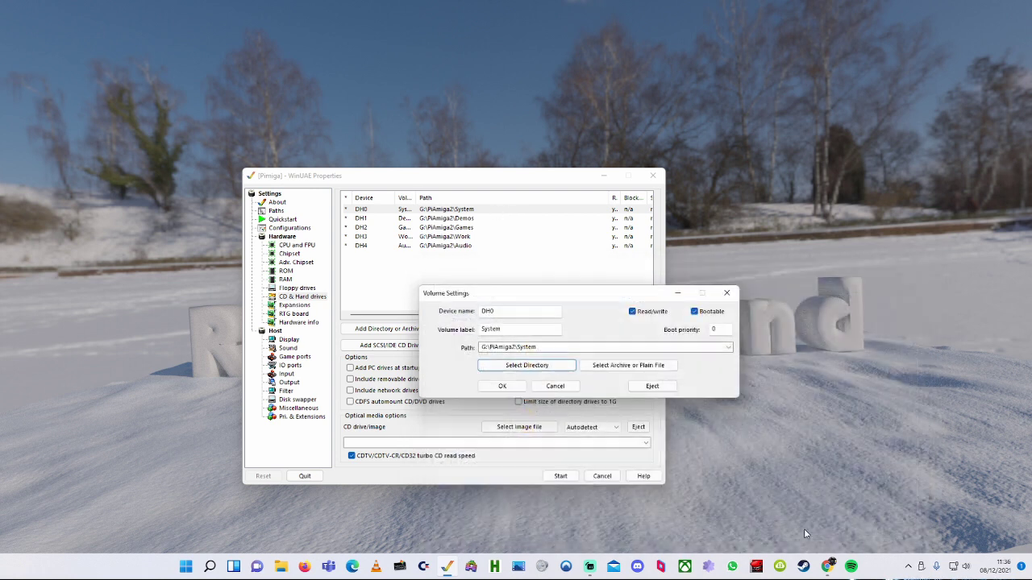
click(502, 386)
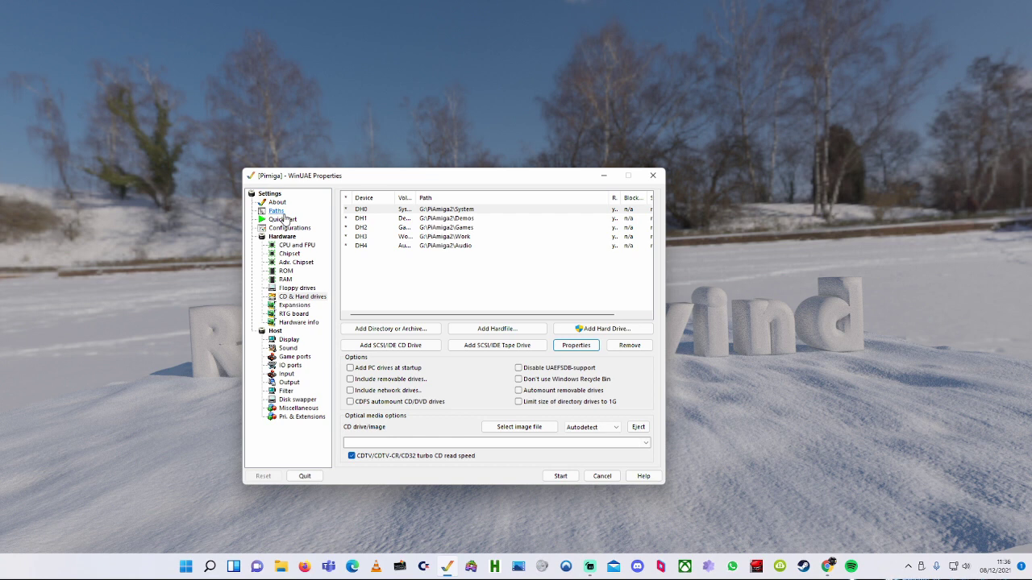
Step: Review the Display settings, keeping Full-window as the native screen mode
click(289, 340)
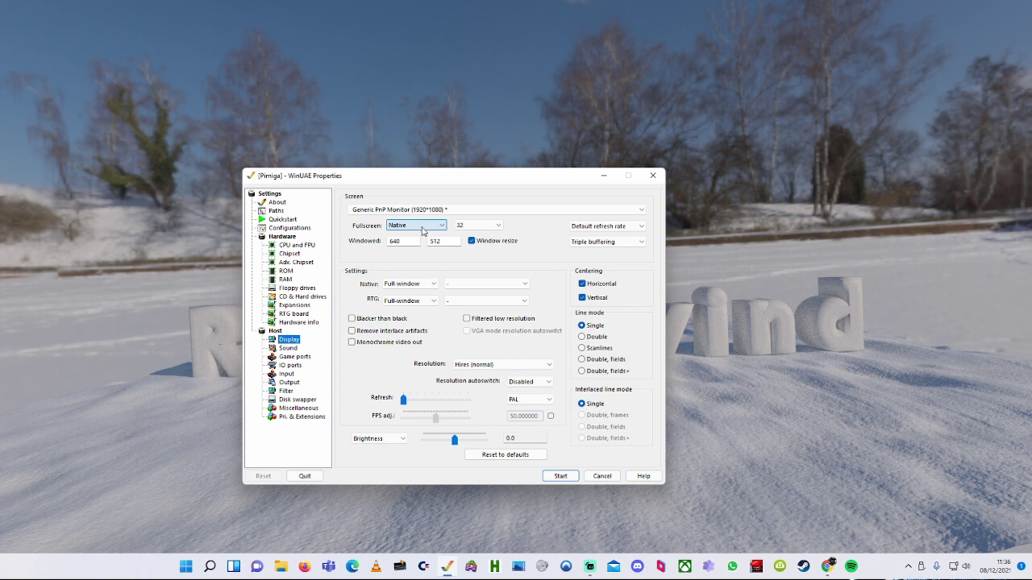
click(425, 285)
click(427, 287)
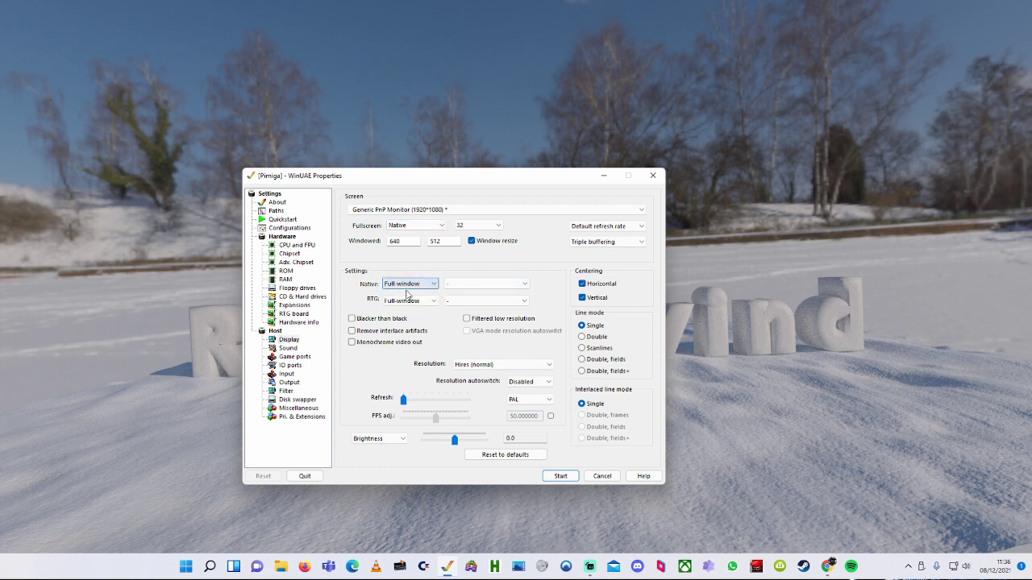
click(401, 283)
click(391, 290)
Step: Set game port 2 to Controller (Xbox One For Windows) and return to Configurations
click(292, 357)
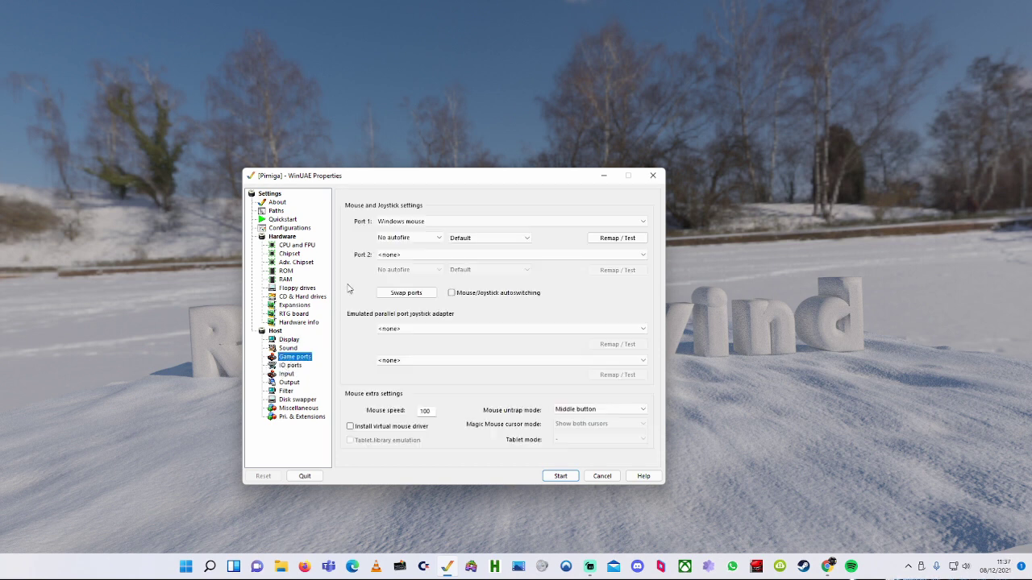
click(389, 255)
click(473, 300)
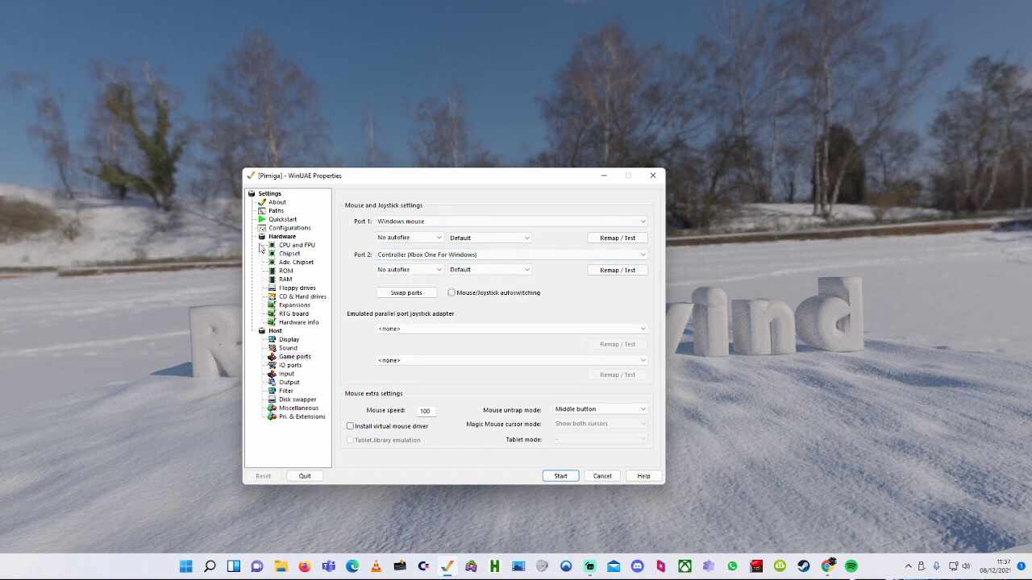
click(290, 230)
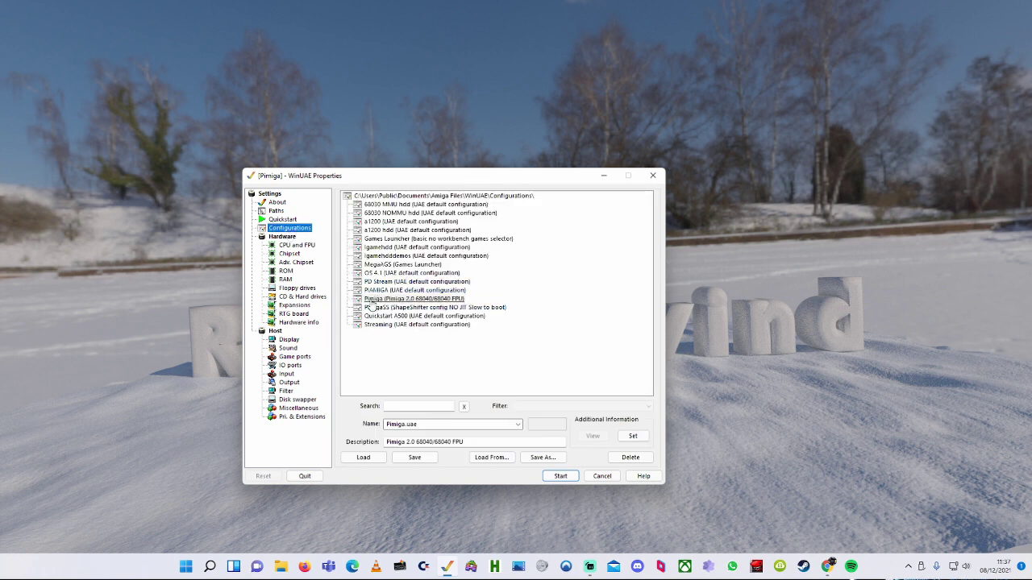
Step: Save the Pimiga configuration from the Configurations page
click(415, 457)
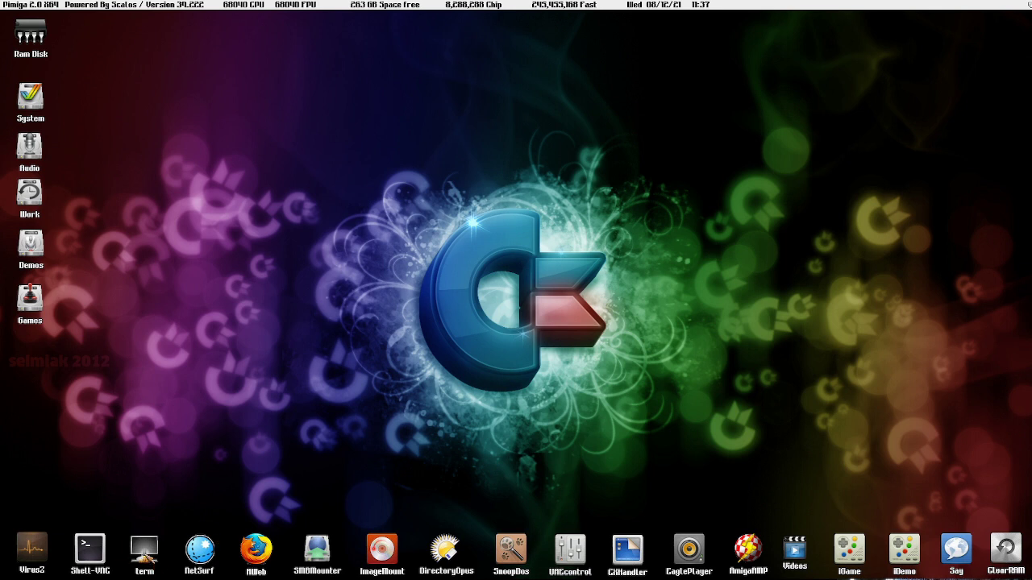
click(144, 552)
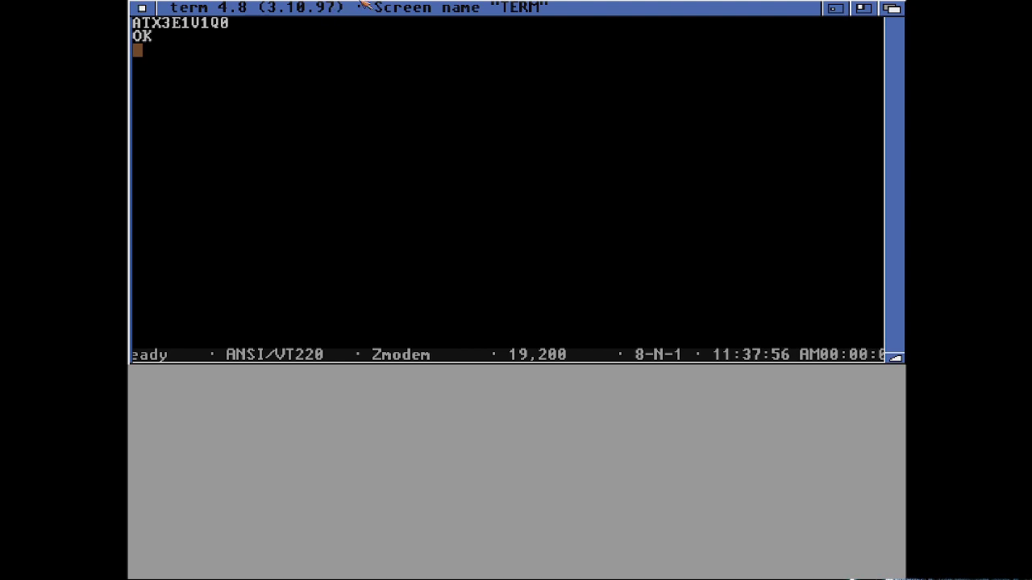
right_click(360, 4)
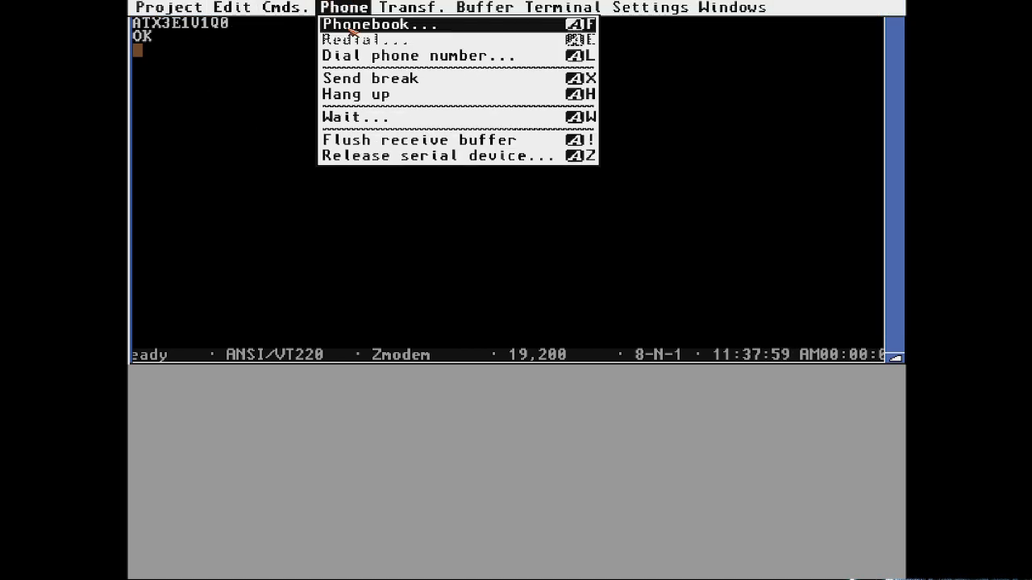
click(350, 29)
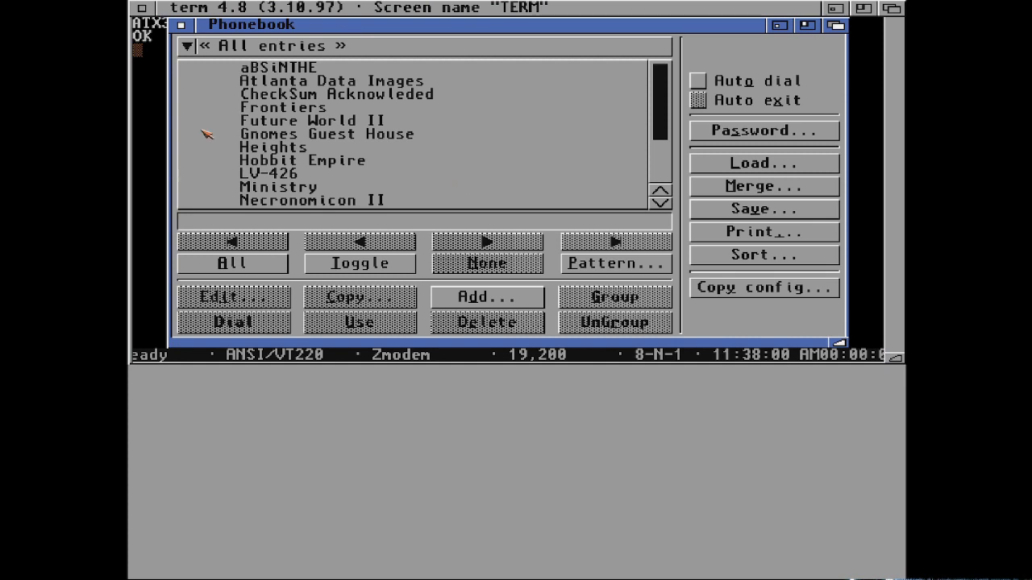
double_click(309, 123)
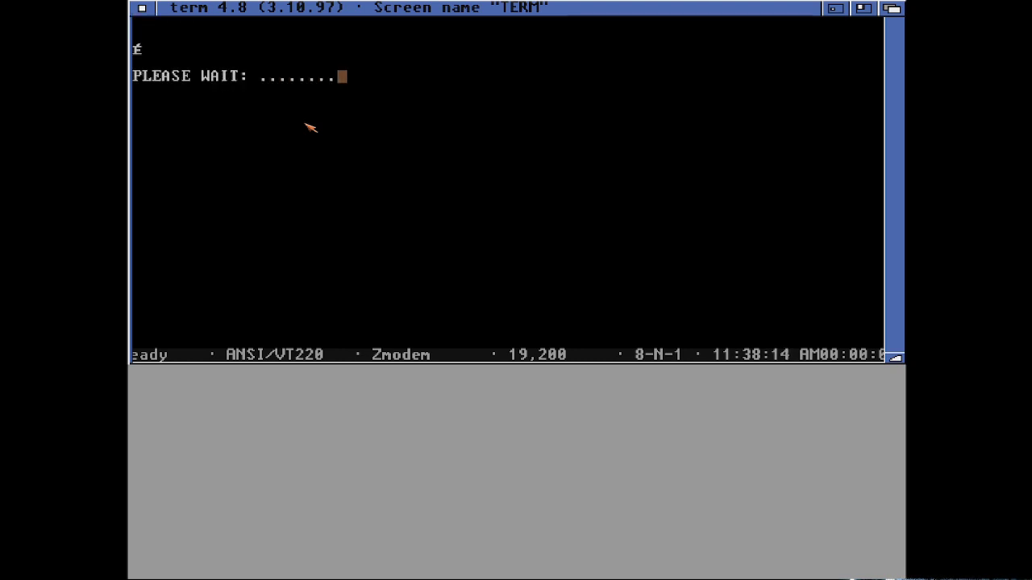
key(a)
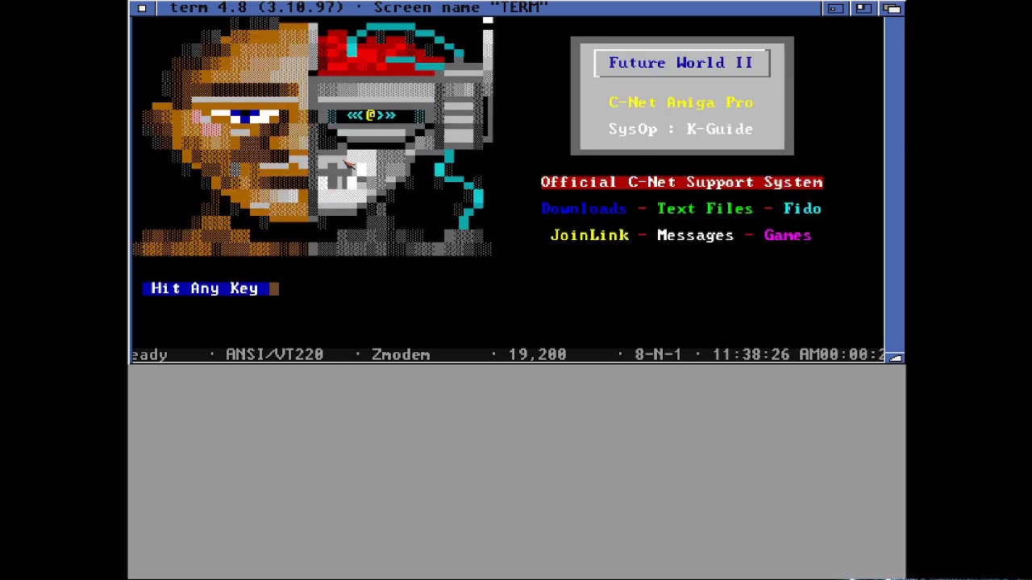
click(141, 7)
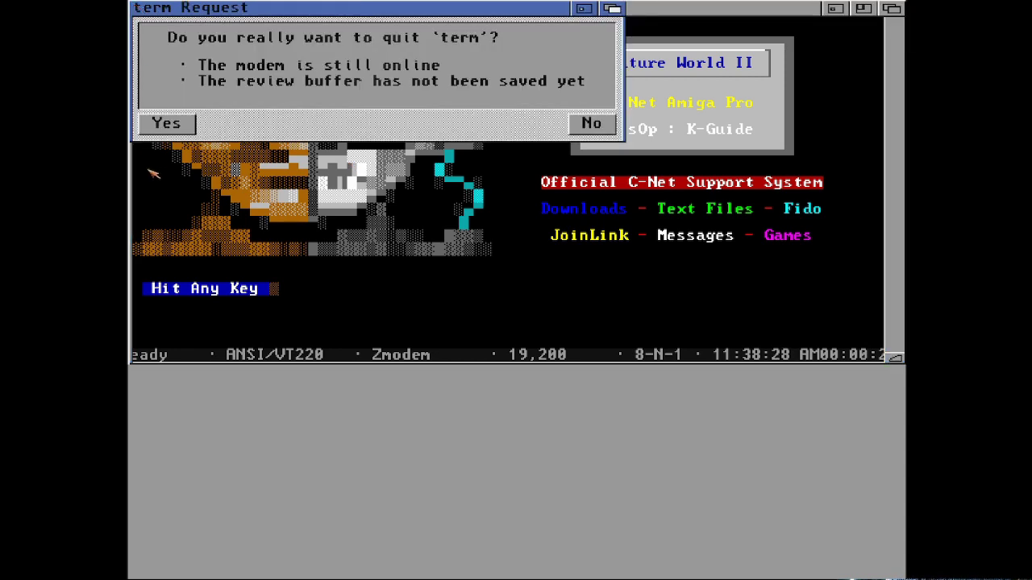
click(167, 122)
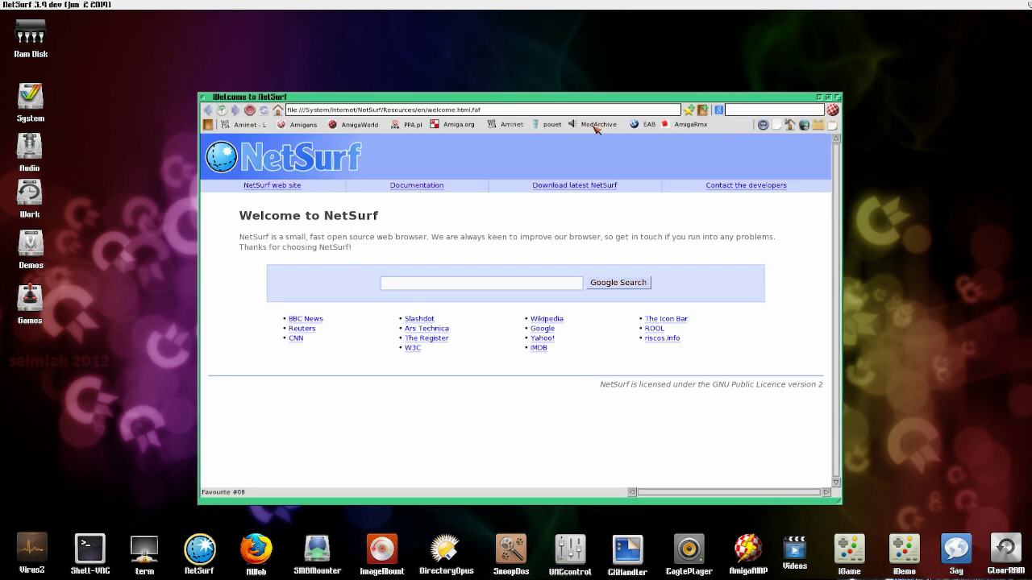
click(517, 126)
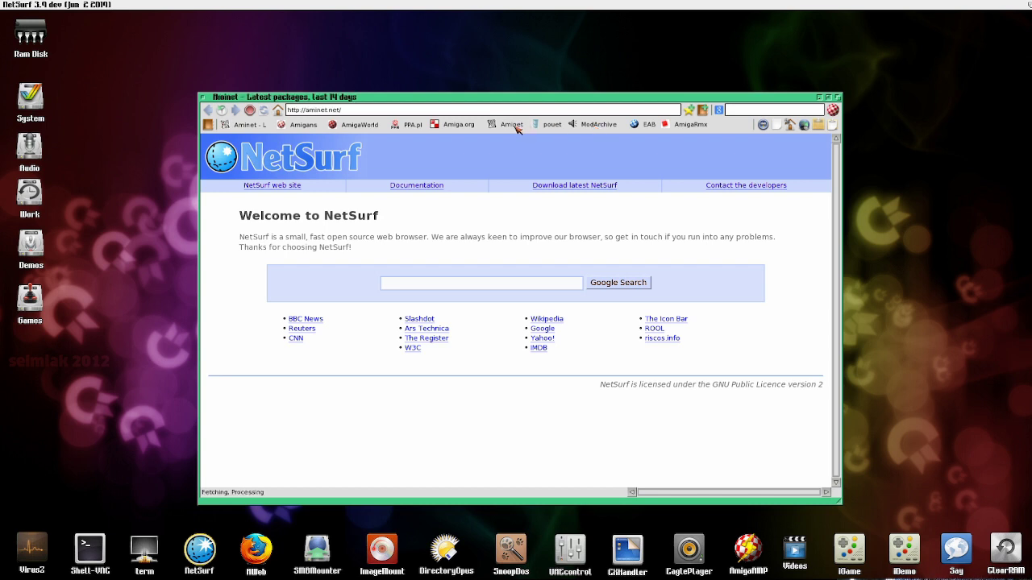
scroll(323, 338, down, 10)
scroll(316, 337, up, 5)
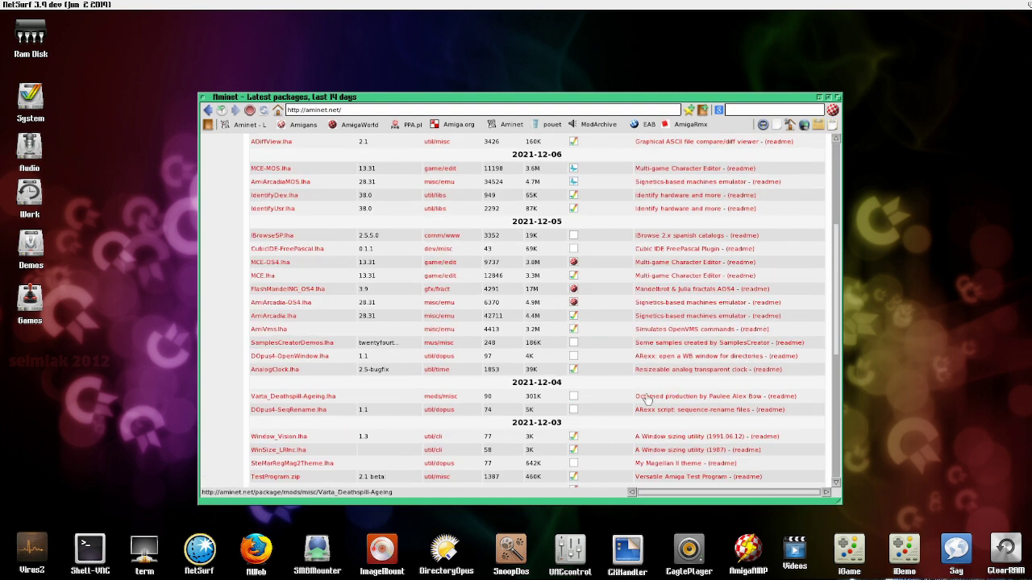
click(204, 97)
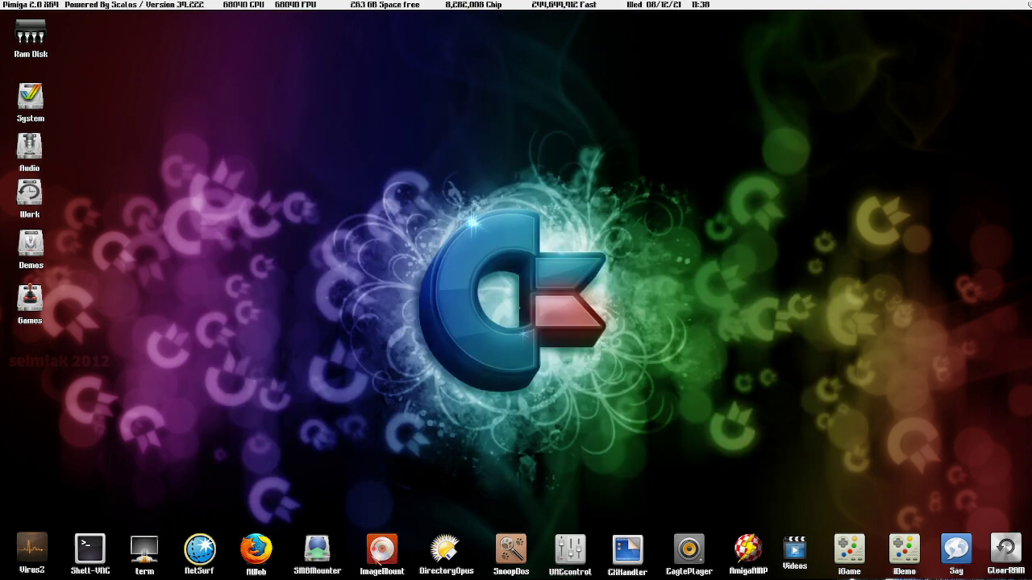
Step: Launch Directory Opus, then quit it and confirm the exit
double_click(446, 551)
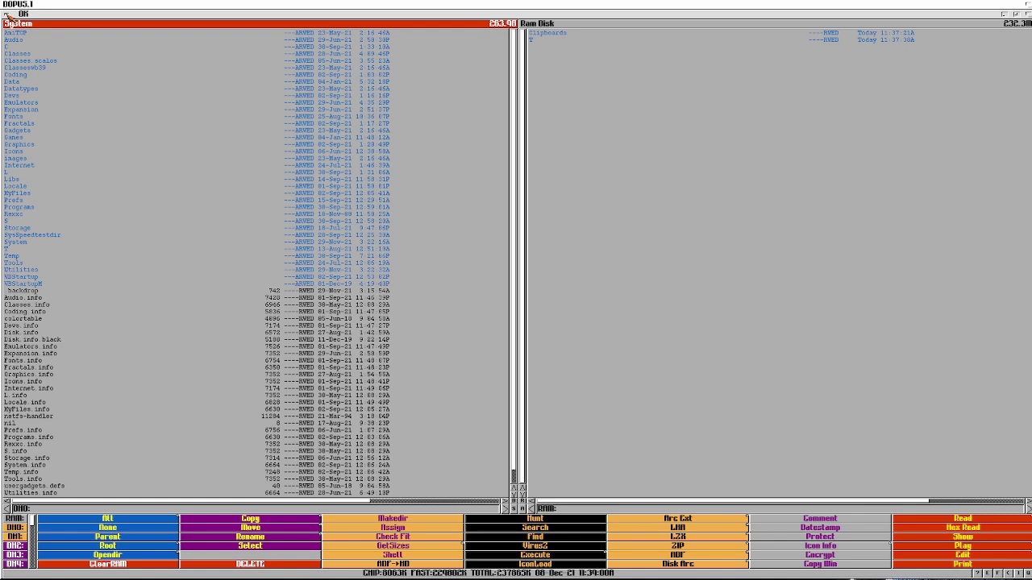
click(8, 17)
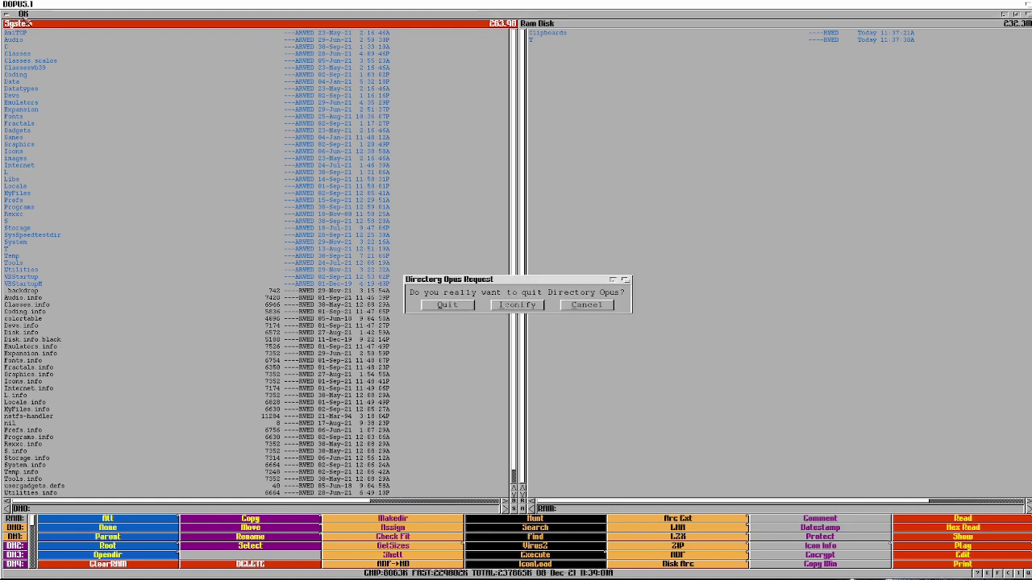
click(443, 308)
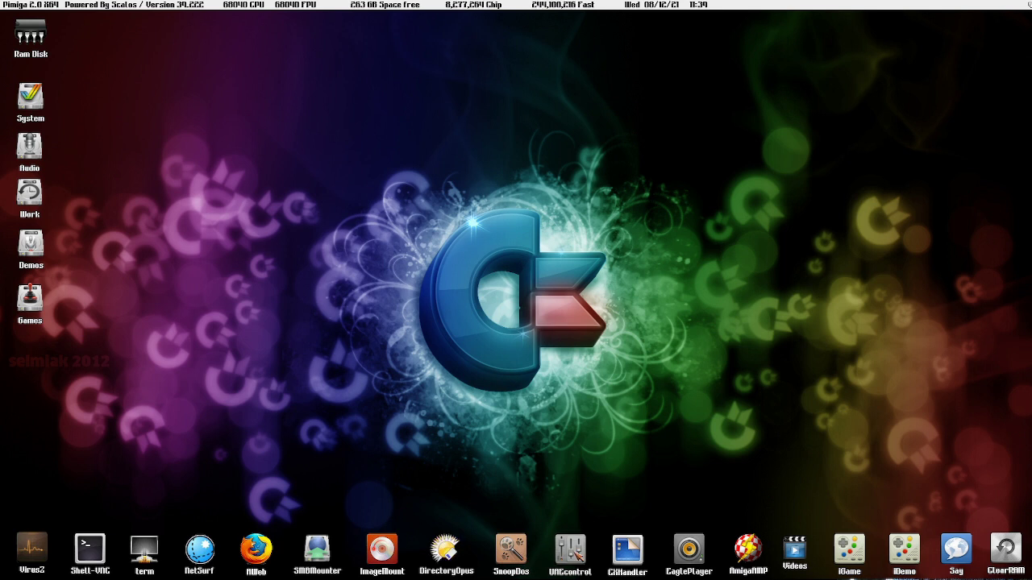
Step: Open and close the UAE Control panel, then launch EaglePlayer from the dock
click(570, 550)
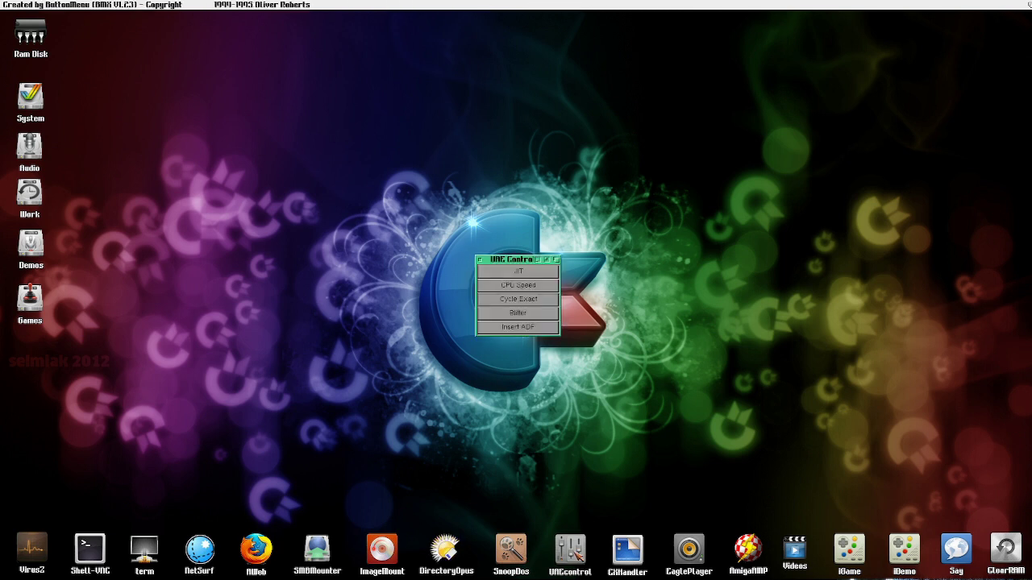
click(481, 262)
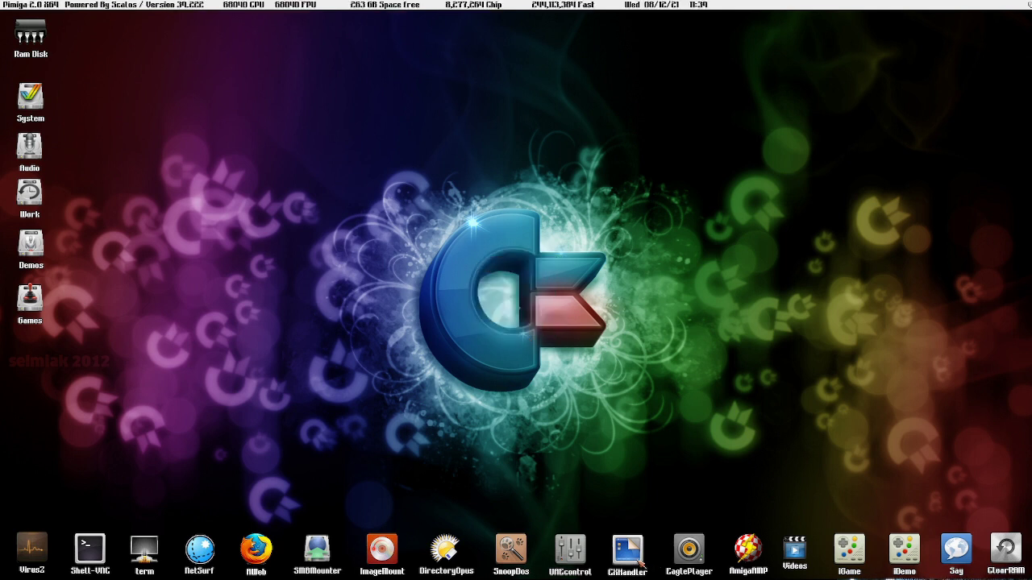
click(687, 557)
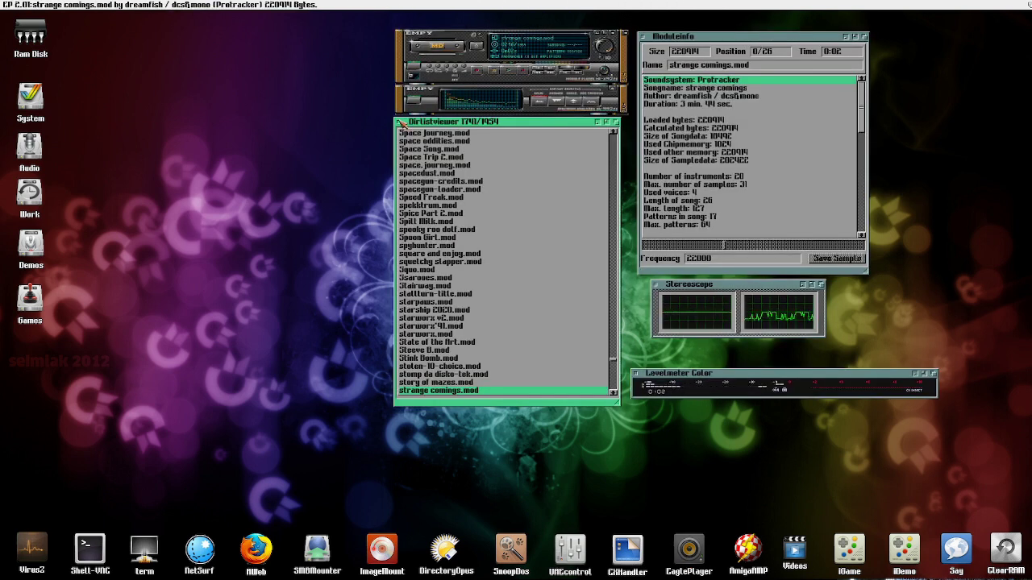
Step: Close EaglePlayer's playlist, module info, stereoscope and level meter windows
click(399, 122)
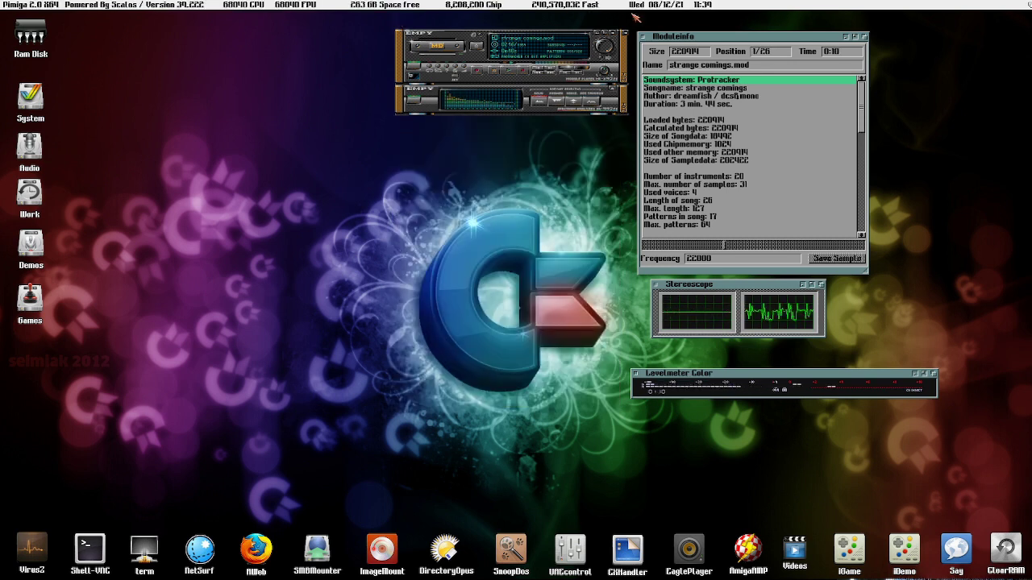
click(643, 36)
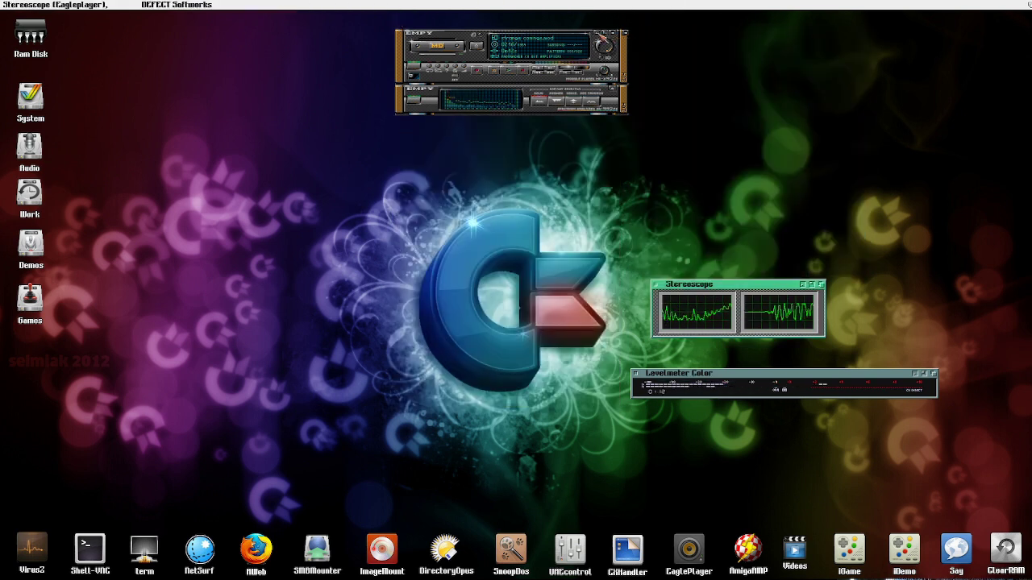
right_click(500, 36)
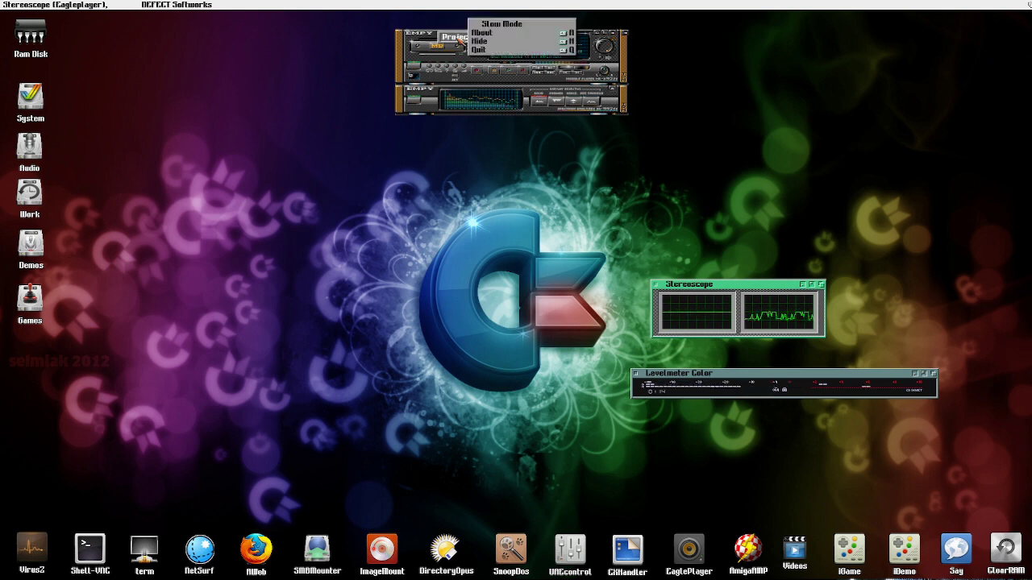
click(503, 49)
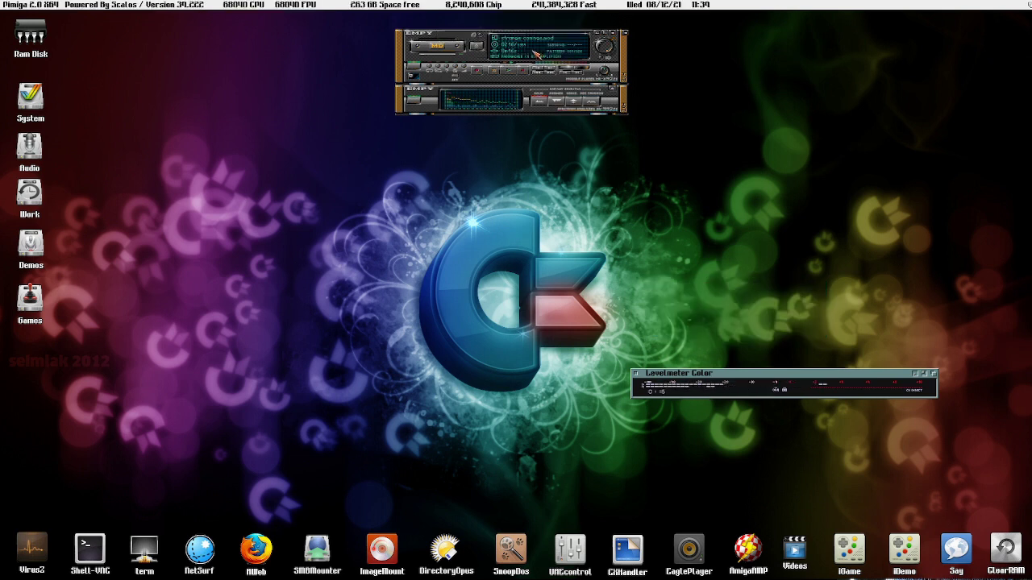
click(636, 375)
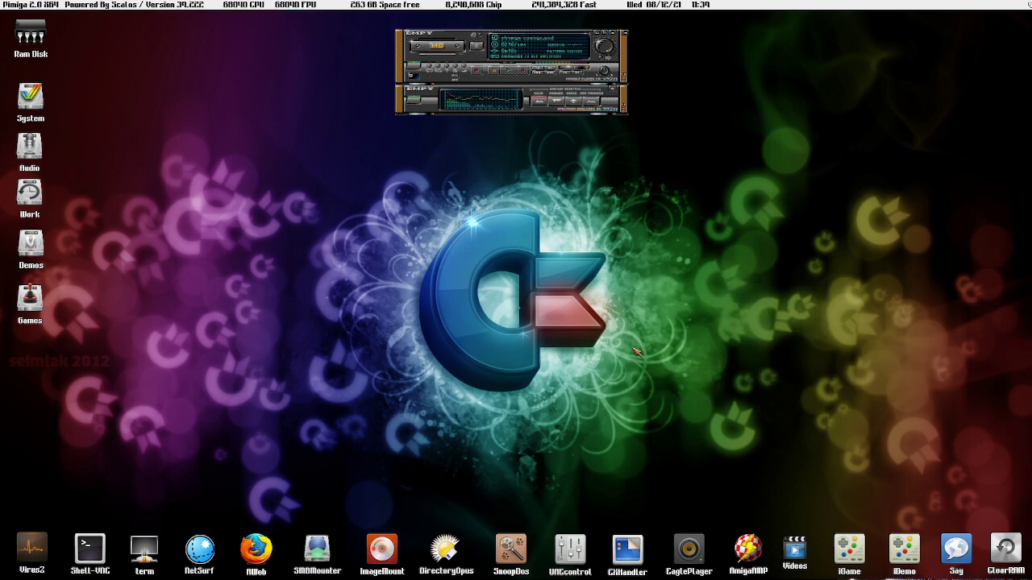
Step: Dismiss the Scalos window menu, close the EMPY player, and browse the available video files
right_click(464, 40)
mouse_move(484, 50)
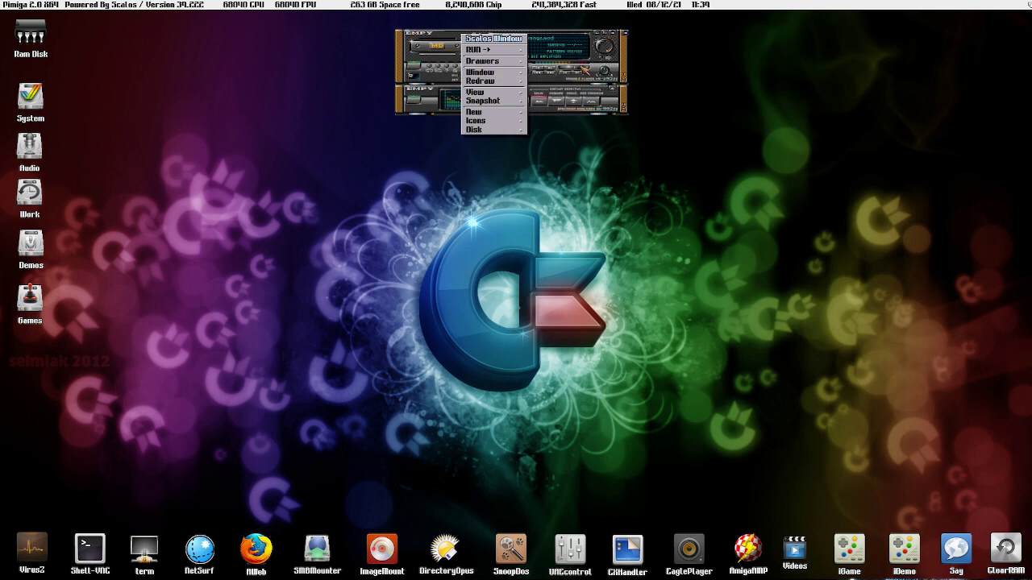
click(419, 47)
right_click(420, 46)
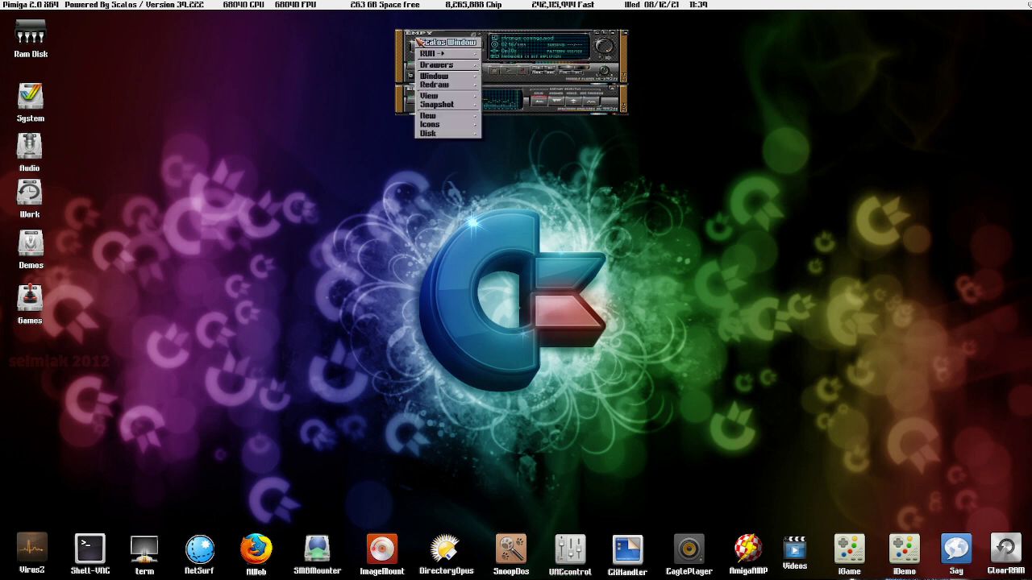
click(415, 39)
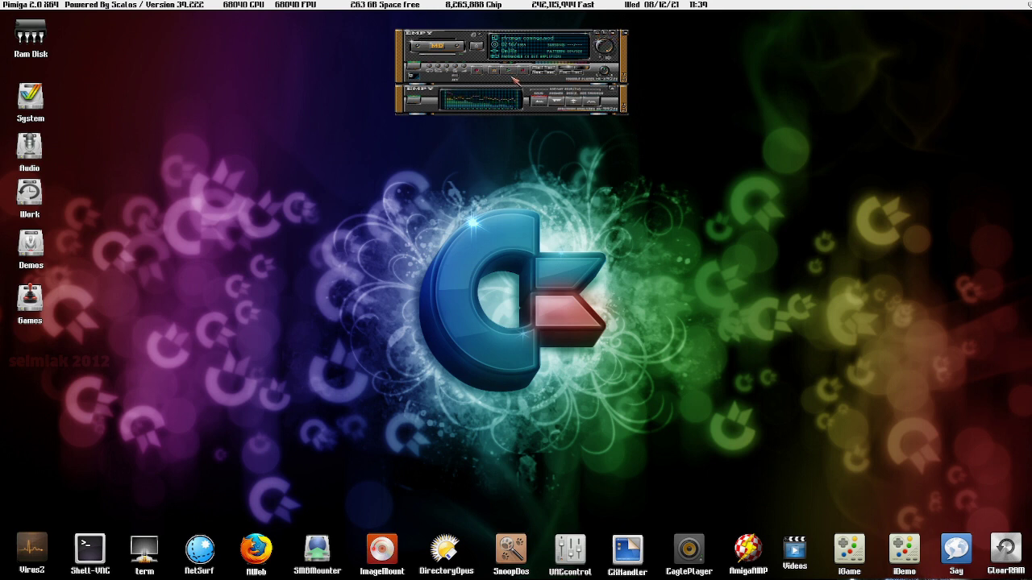
click(417, 70)
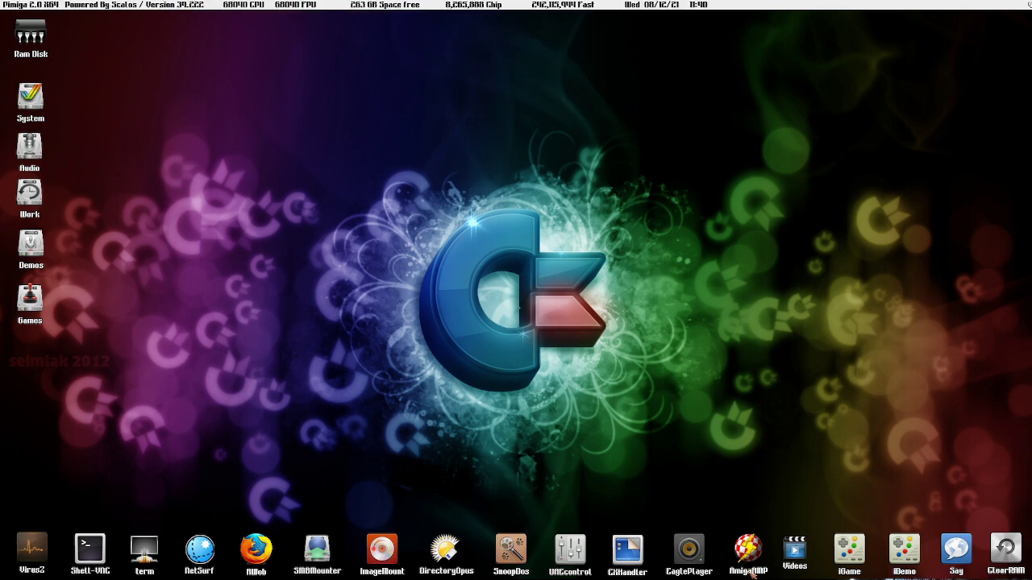
click(794, 563)
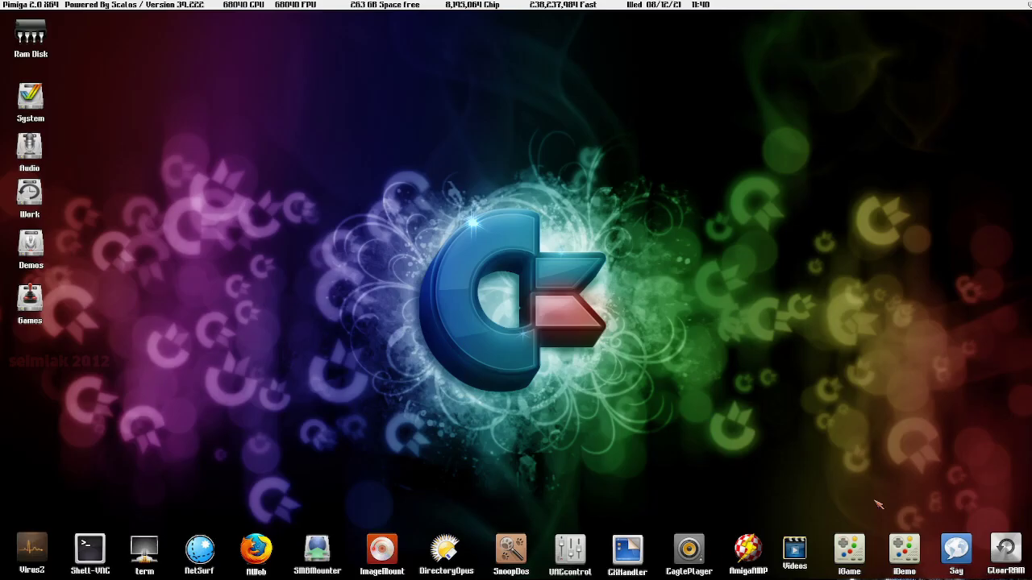
Step: Open iGame, scroll its game list to the L entries, and launch Lotus Turbo Esprit Challenge Alt
click(849, 552)
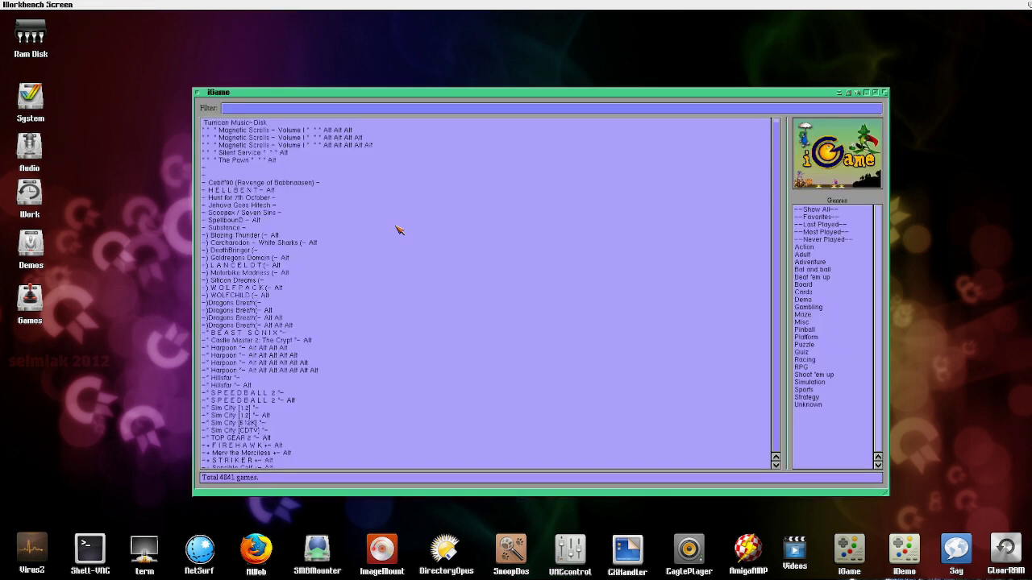
click(778, 135)
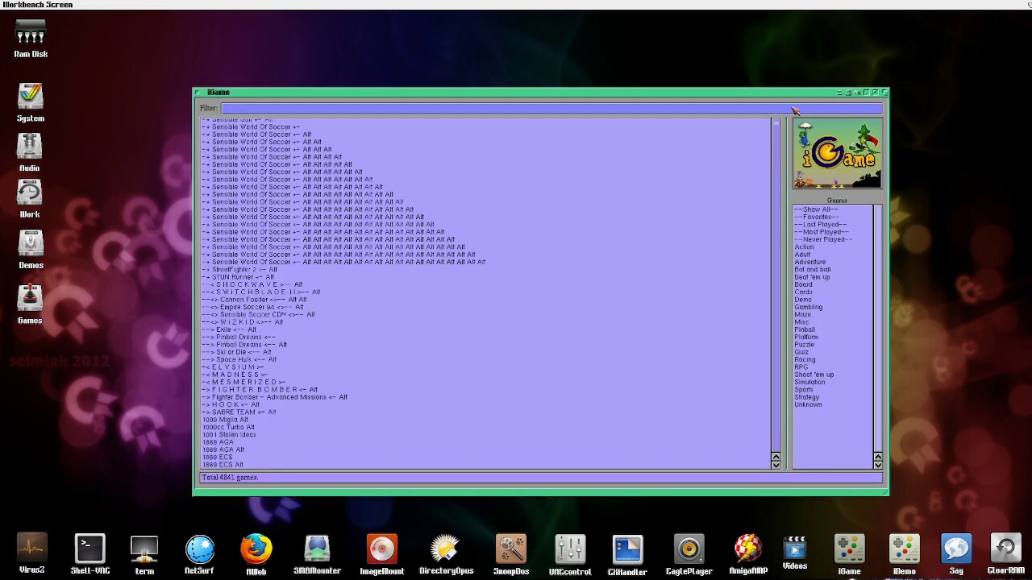
drag(777, 128, 772, 283)
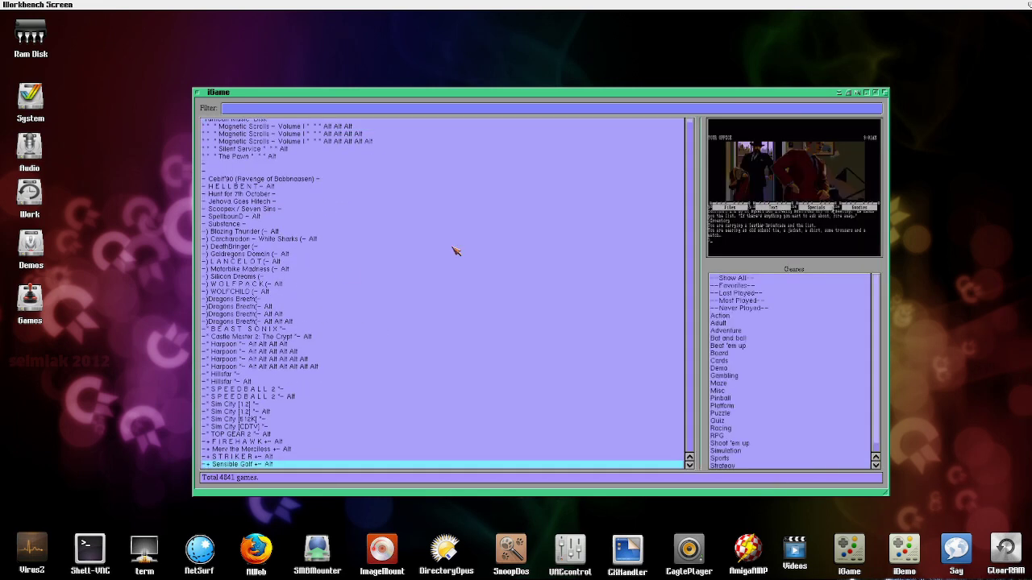
drag(695, 135, 691, 292)
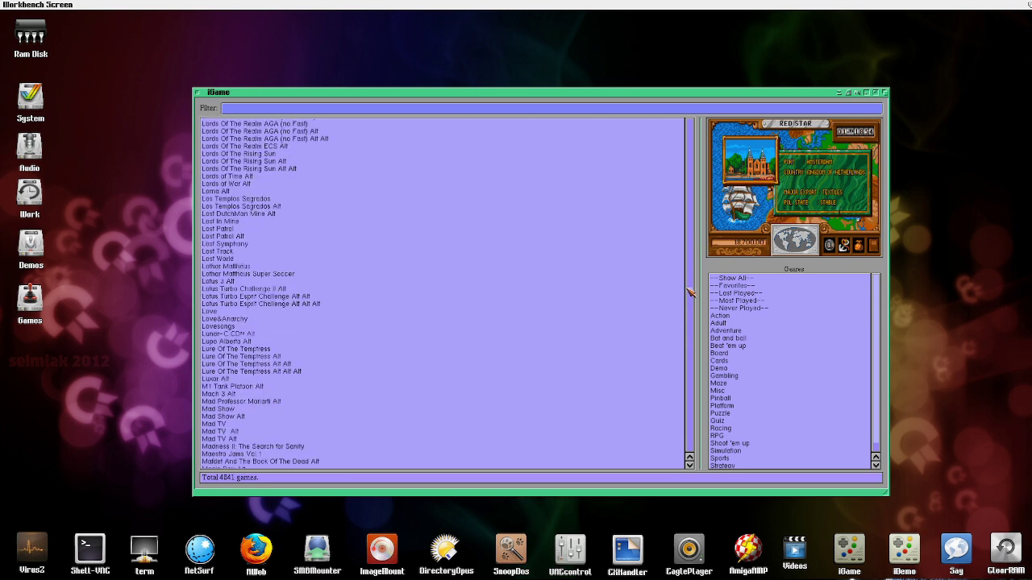
double_click(263, 296)
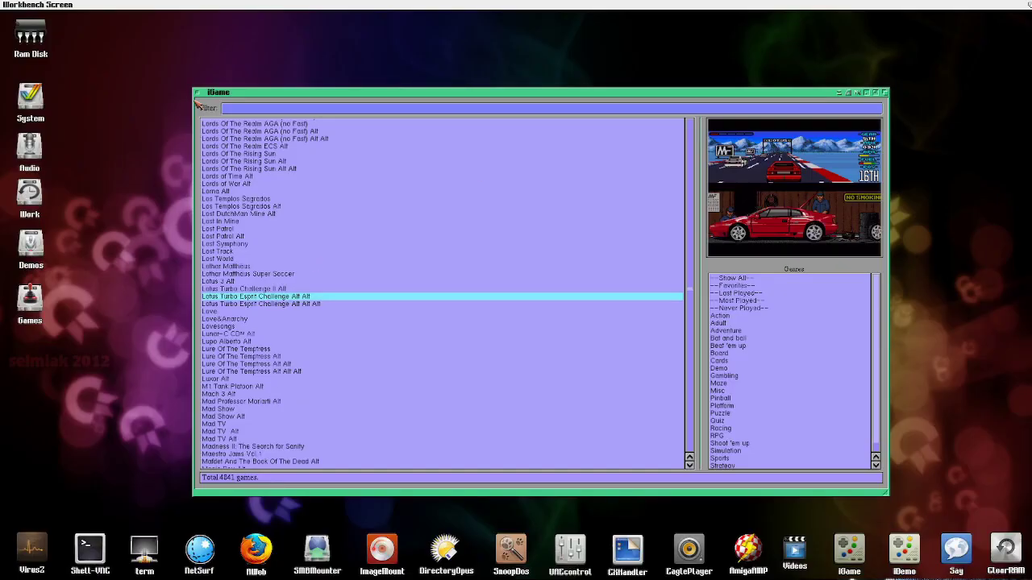
Step: Close iGame, open iDemo, run the 9 fingers demo, then close the demo launcher
click(198, 93)
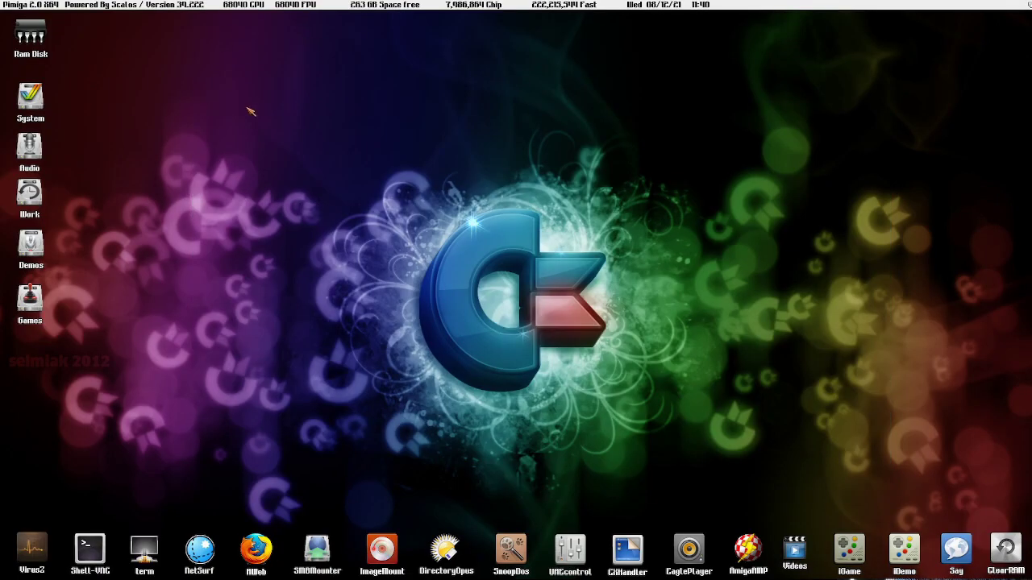
double_click(917, 554)
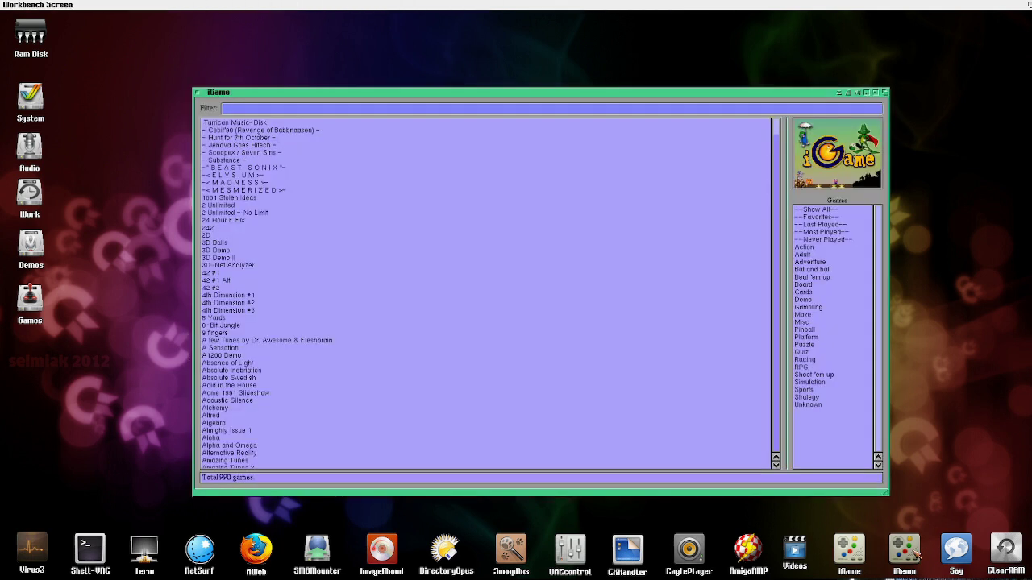
drag(777, 127, 740, 127)
double_click(207, 333)
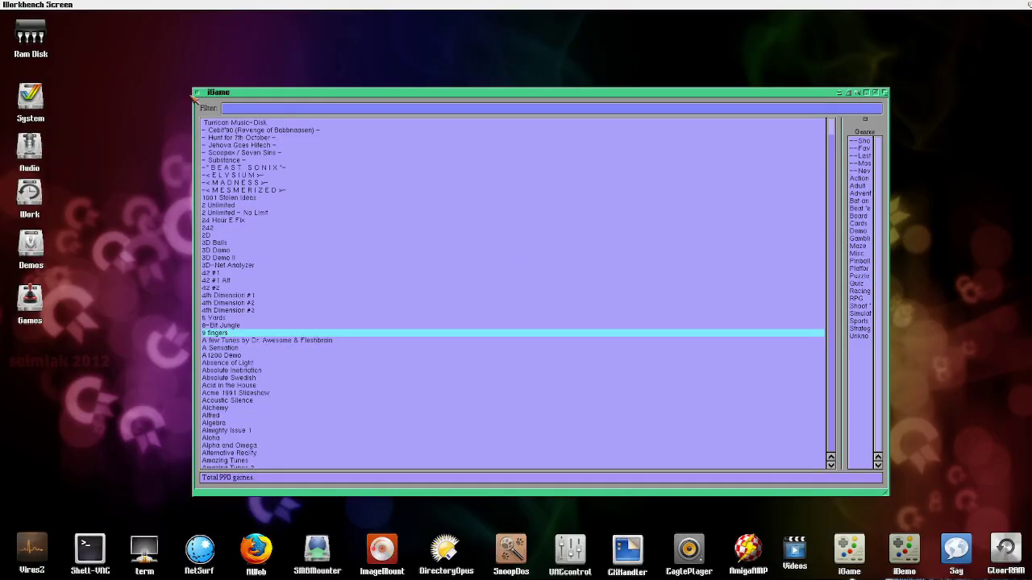
click(198, 93)
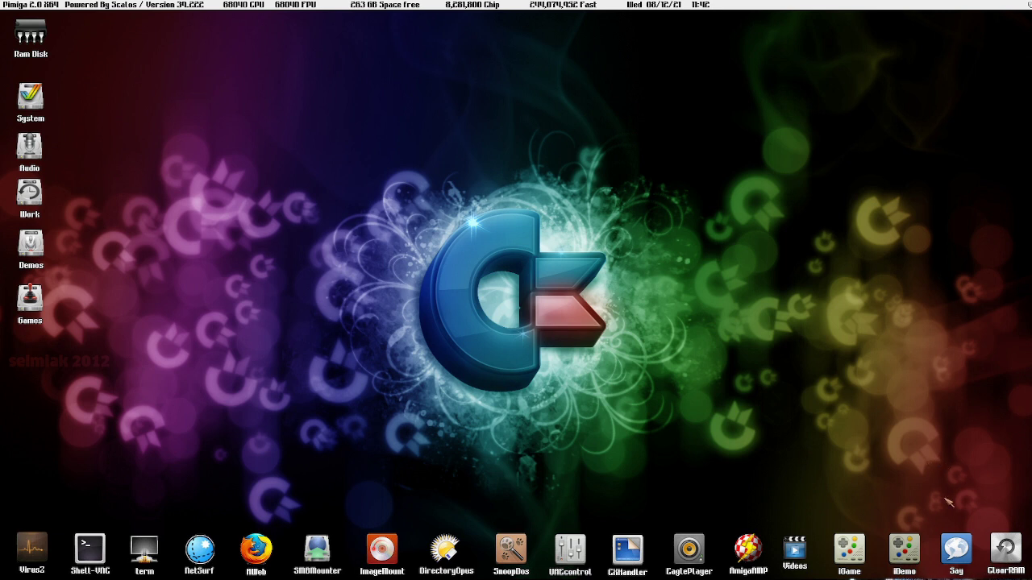
Step: Have Say speak 'Hello Welcome to Retro rewind', then close the Say program
click(946, 560)
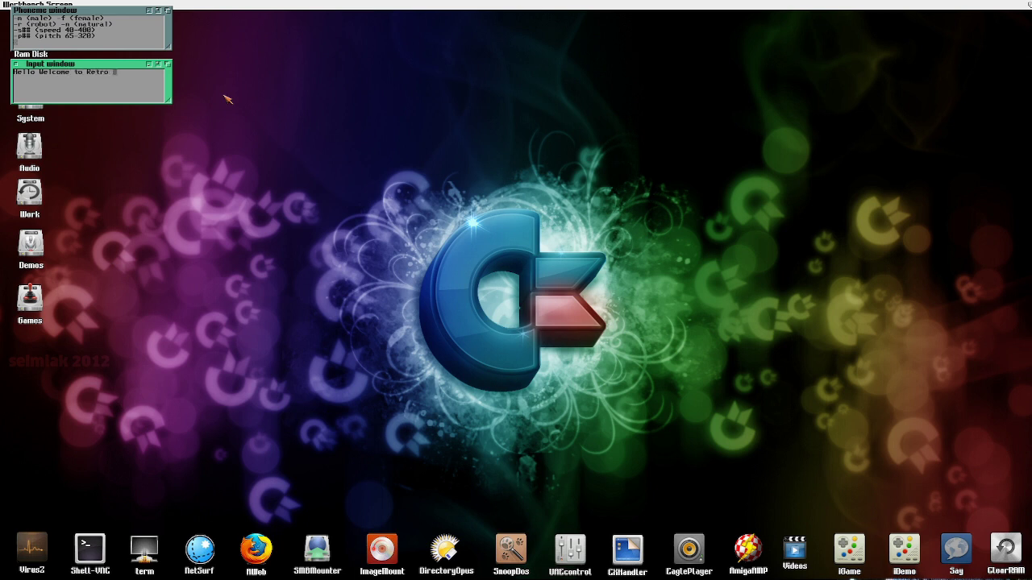
text(ind)
key(Return)
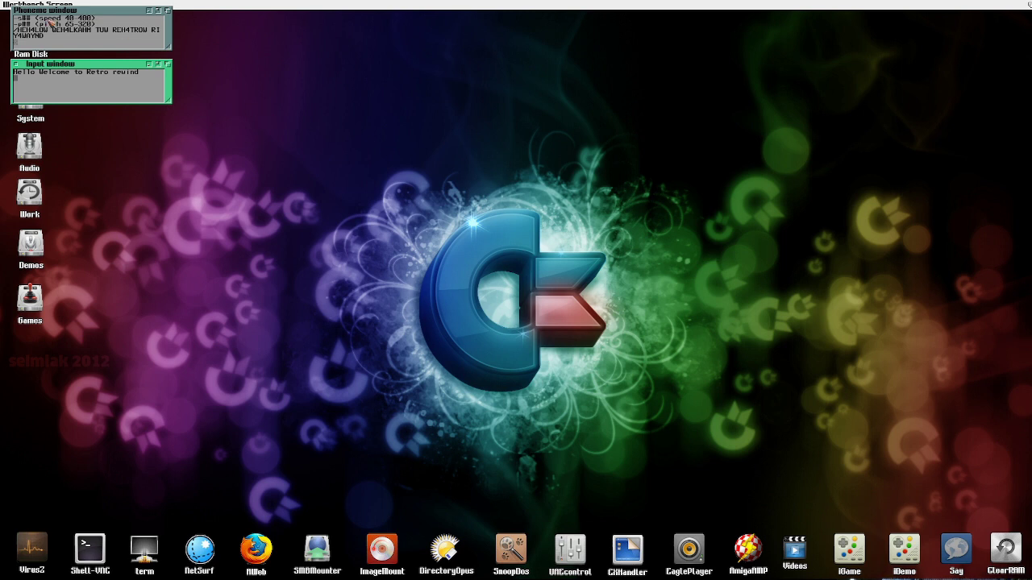
click(16, 67)
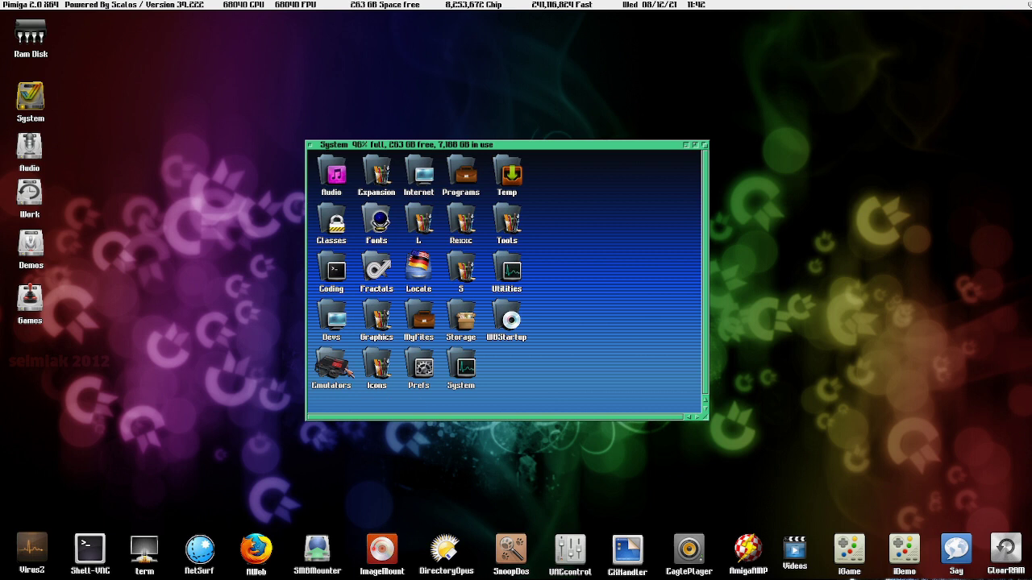
double_click(347, 373)
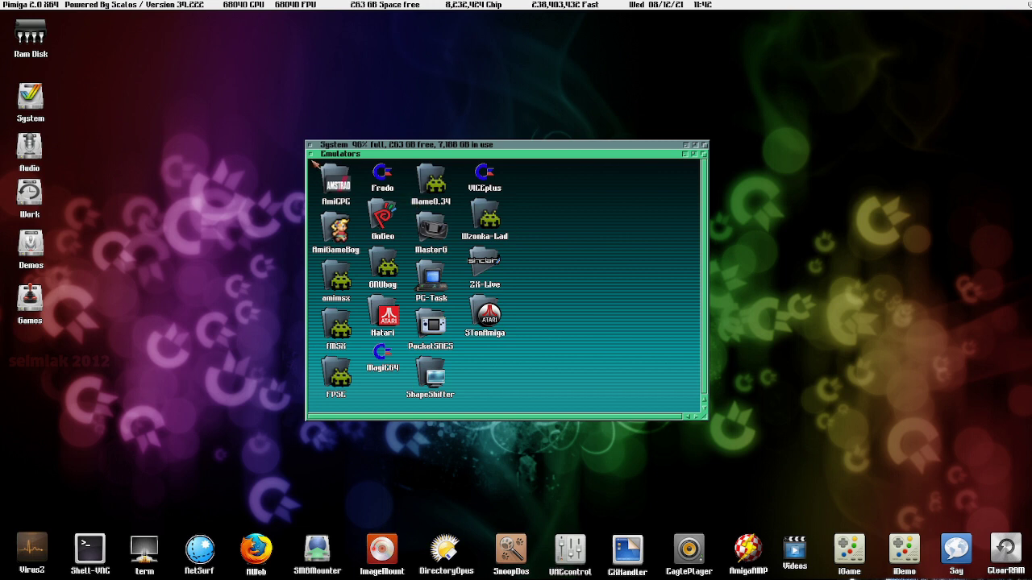
click(311, 155)
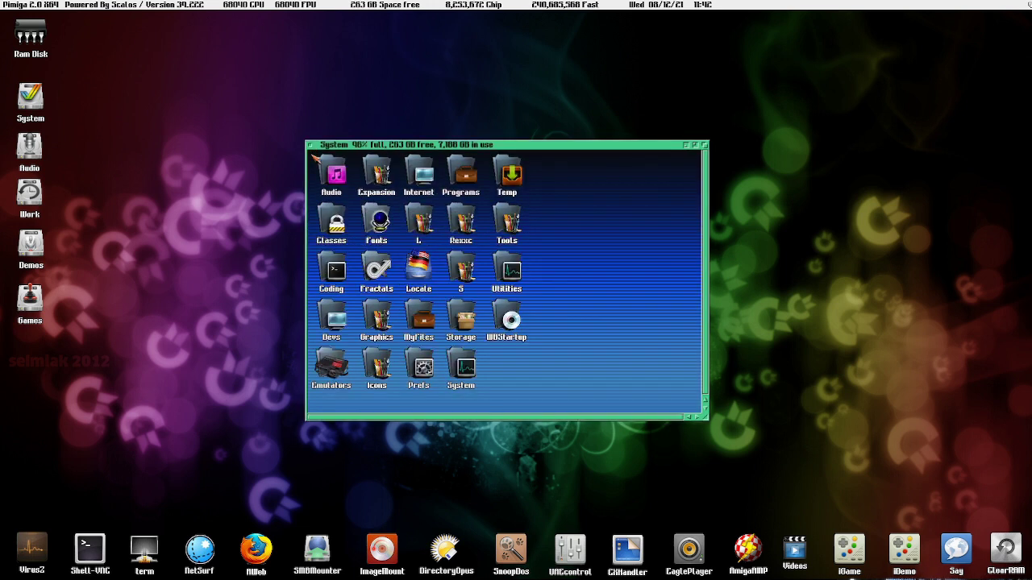
click(466, 178)
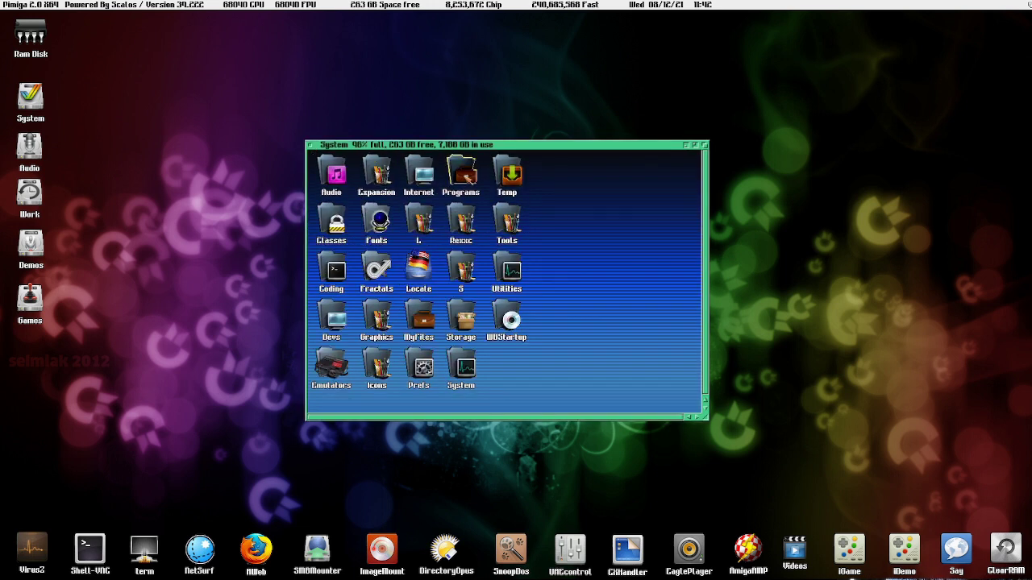
click(466, 175)
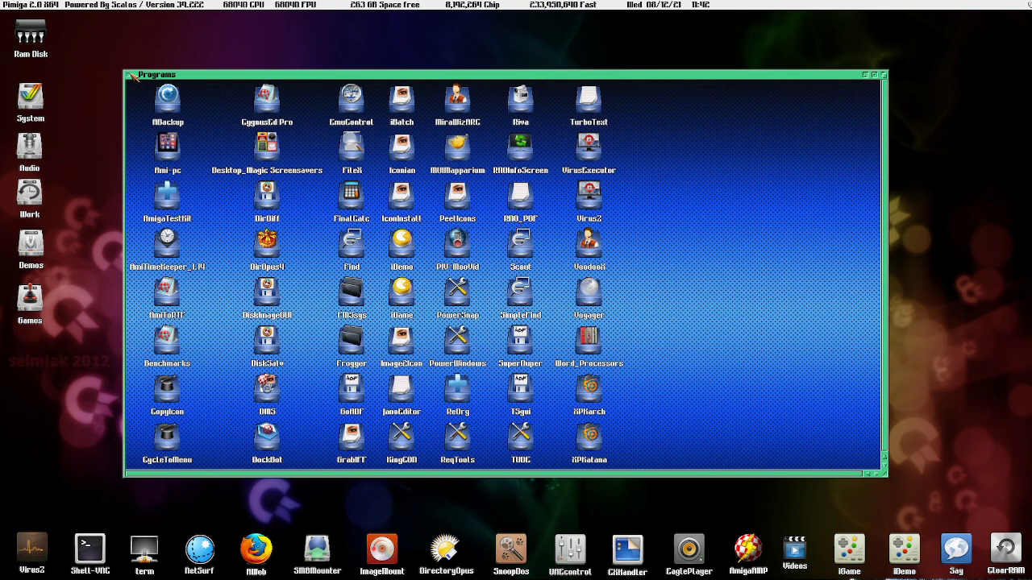
click(130, 75)
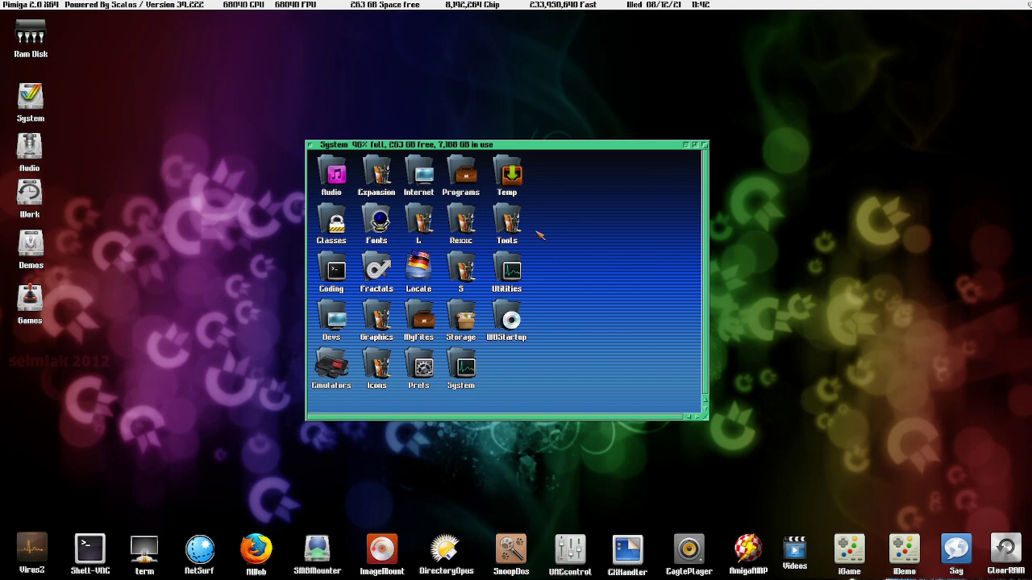
Step: Open the Audio drawer and play bitdust1.mid from the MIDI collection, then stop it
click(310, 147)
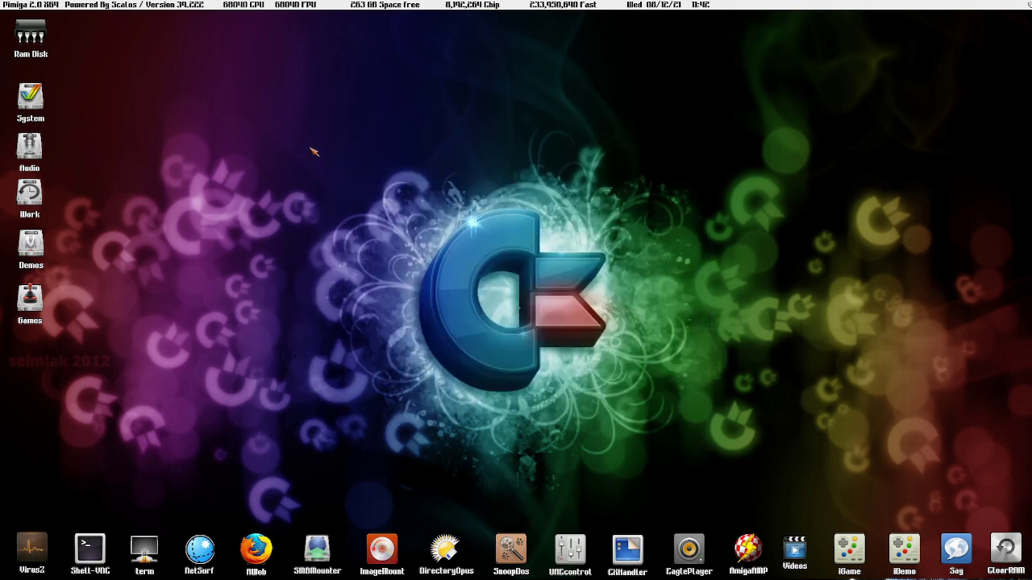
double_click(30, 147)
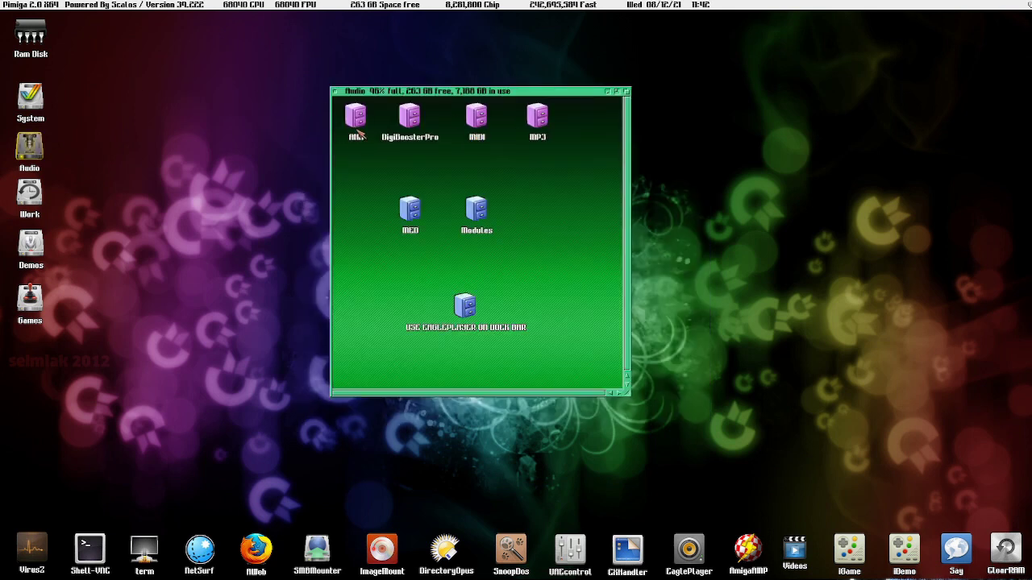
double_click(475, 119)
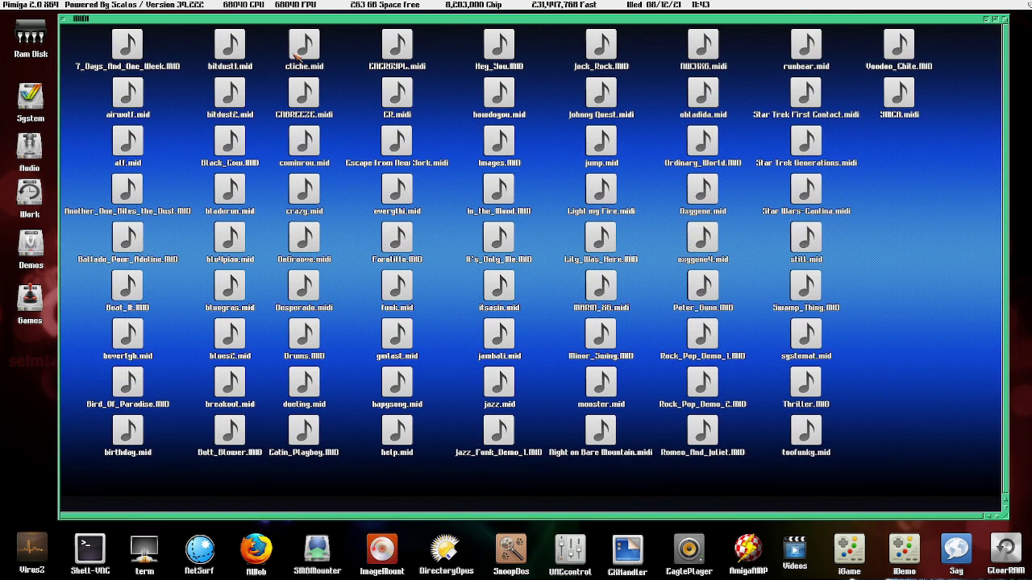
click(231, 50)
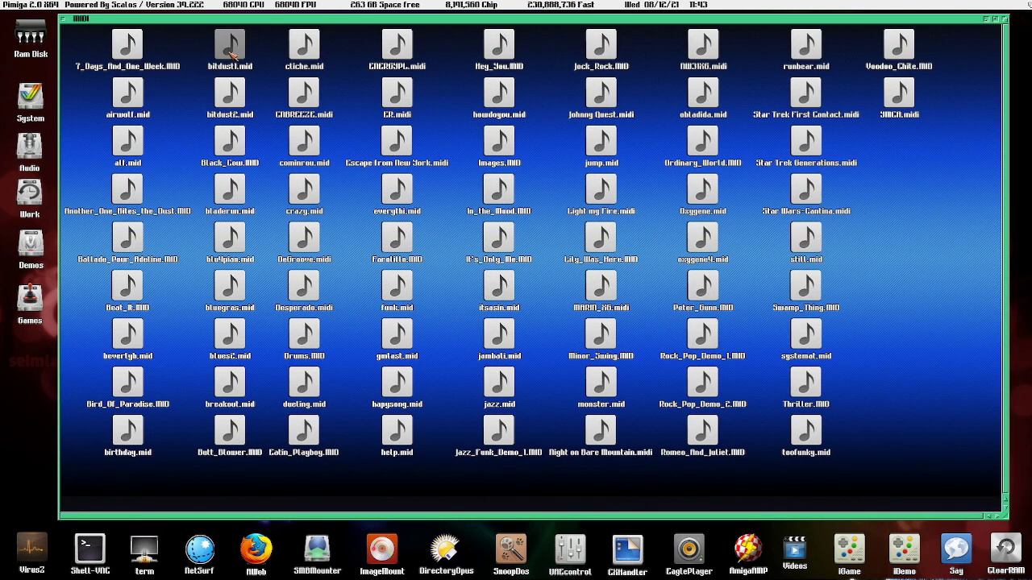
double_click(231, 50)
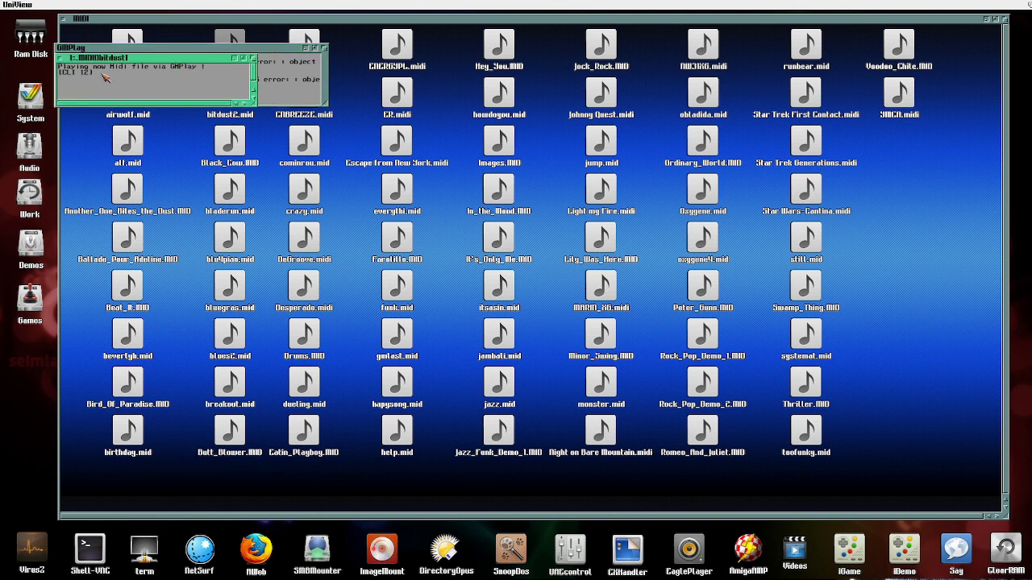
click(60, 58)
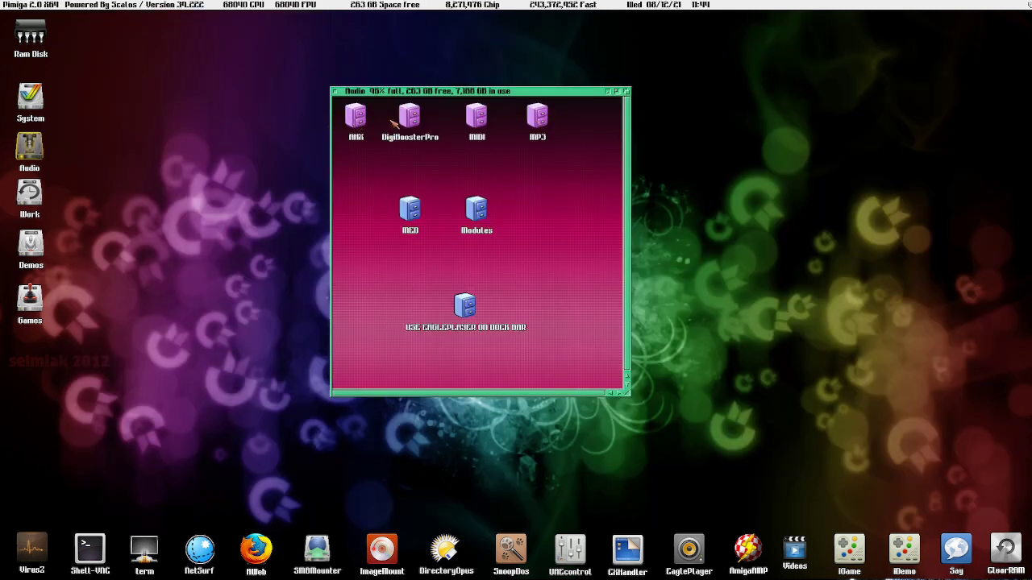
Step: Run Desert Dream 4.mod from the Modules drawer, dismiss the unknown-command error, and close the list
double_click(484, 222)
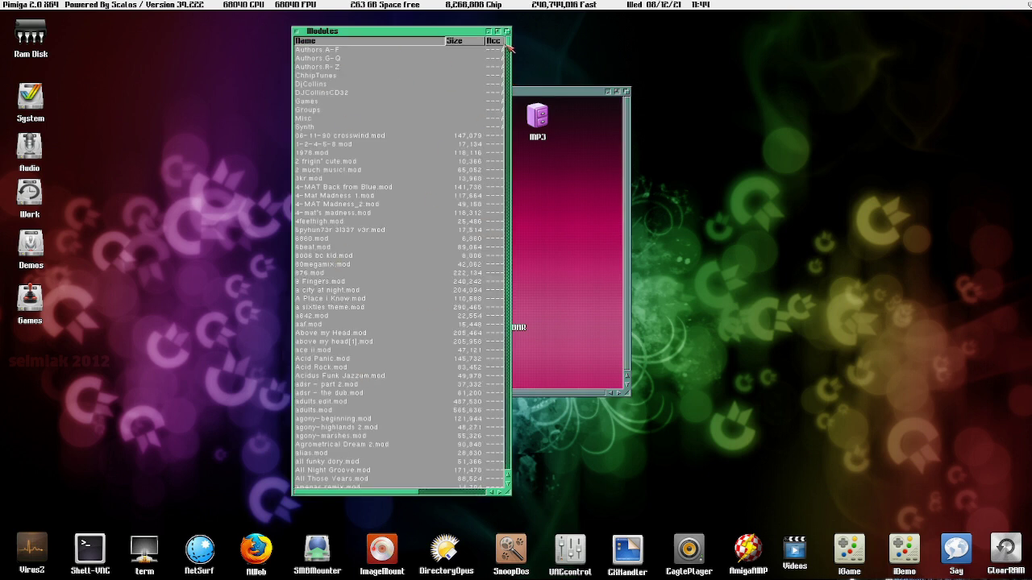
drag(507, 48, 516, 107)
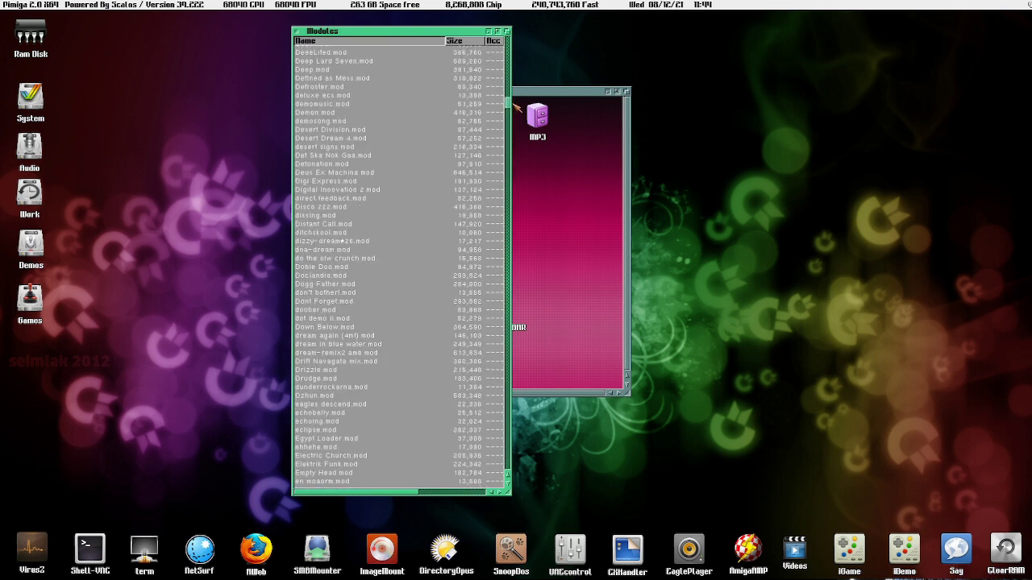
double_click(350, 139)
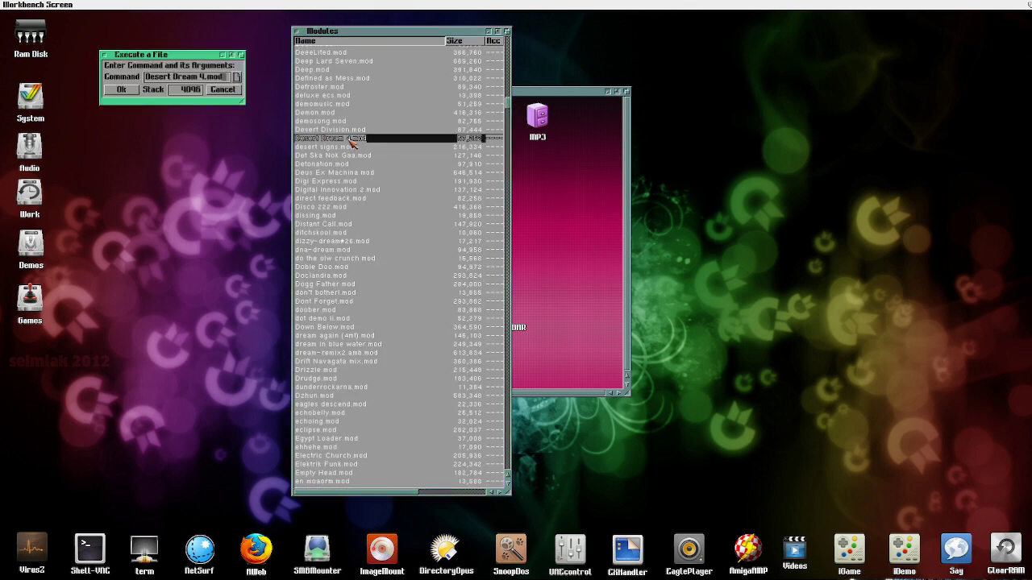
click(114, 90)
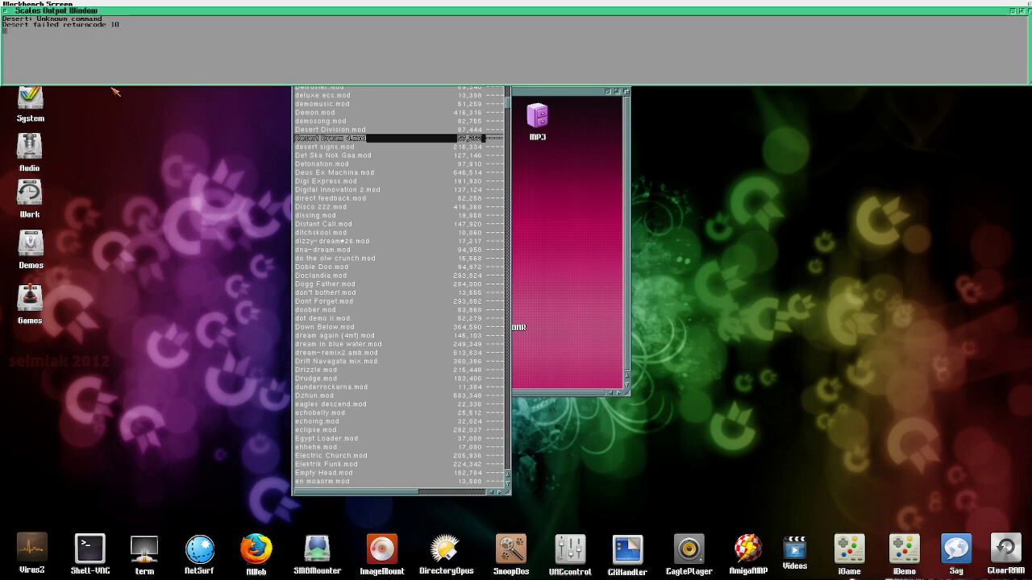
click(6, 11)
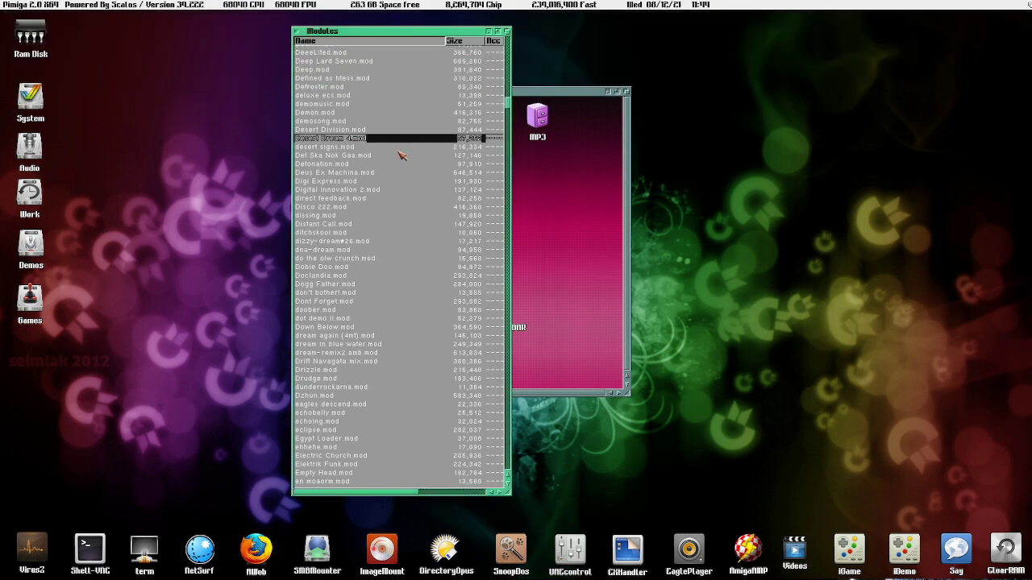
click(297, 32)
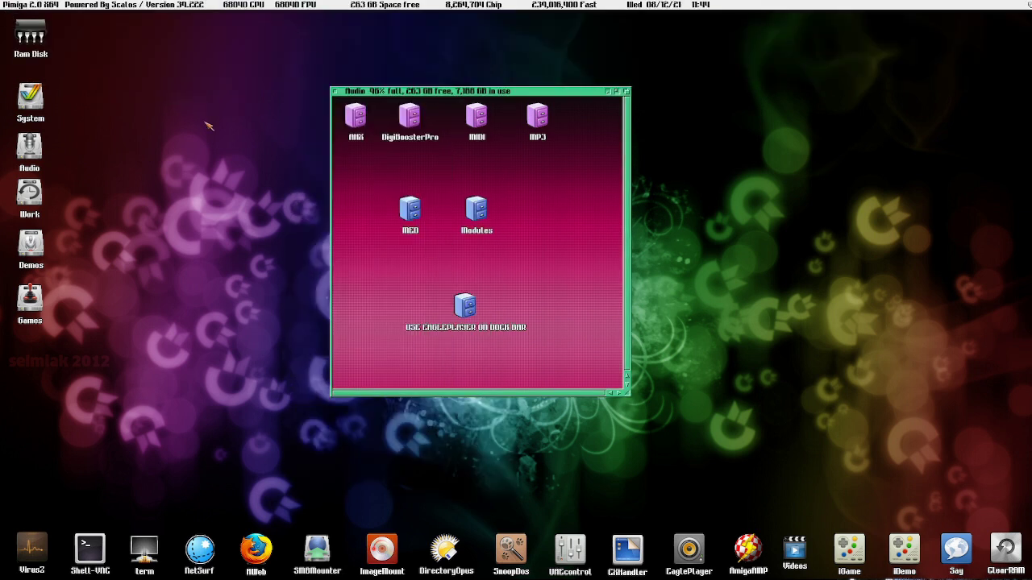
click(334, 91)
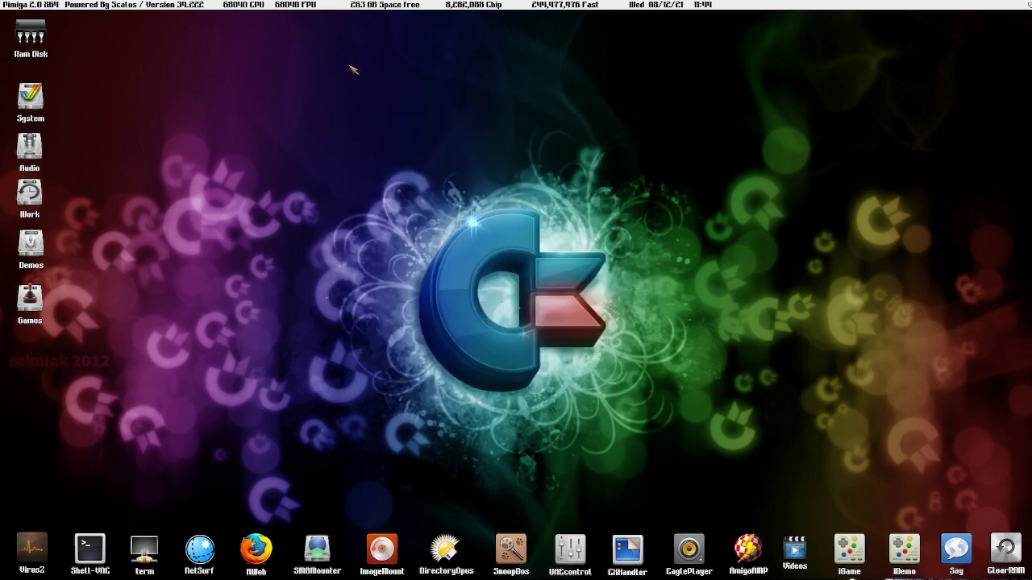
right_click(298, 4)
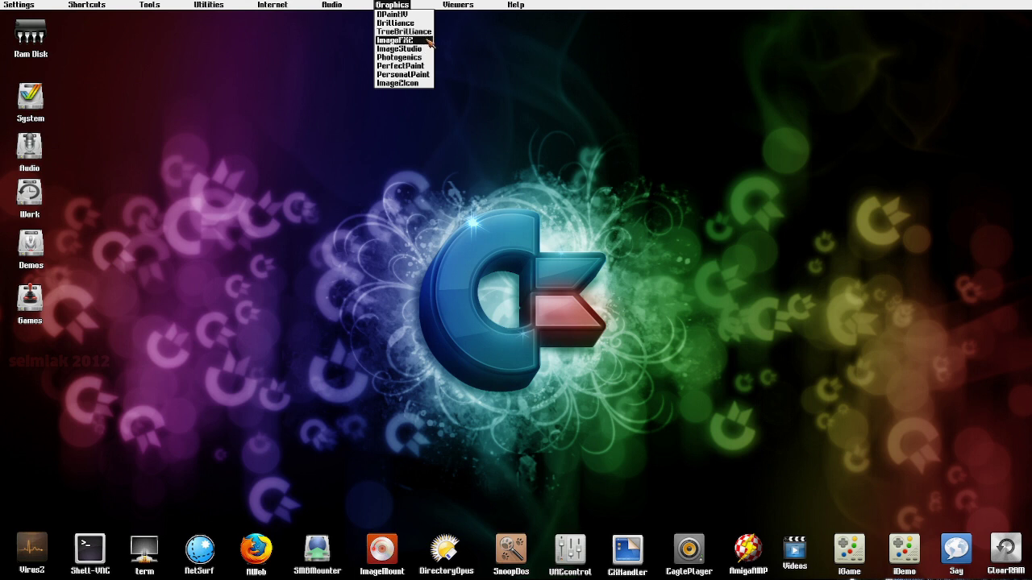
mouse_move(449, 6)
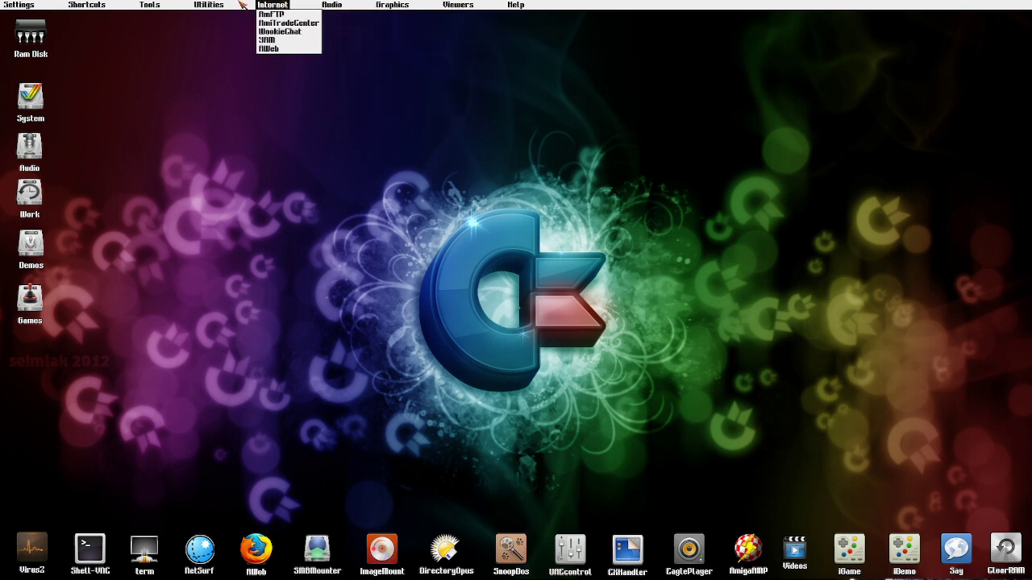
mouse_move(111, 5)
mouse_move(270, 5)
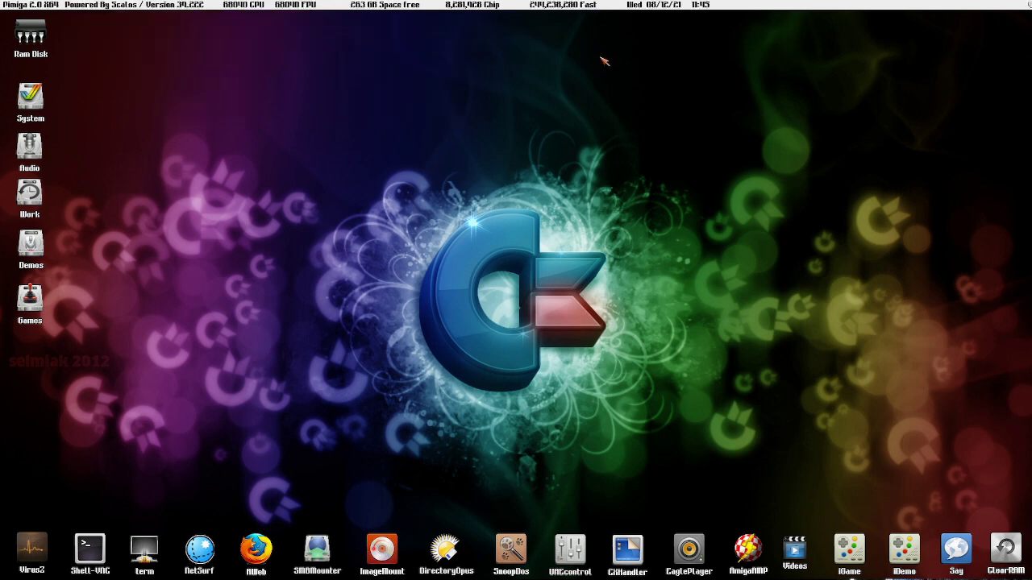
click(38, 189)
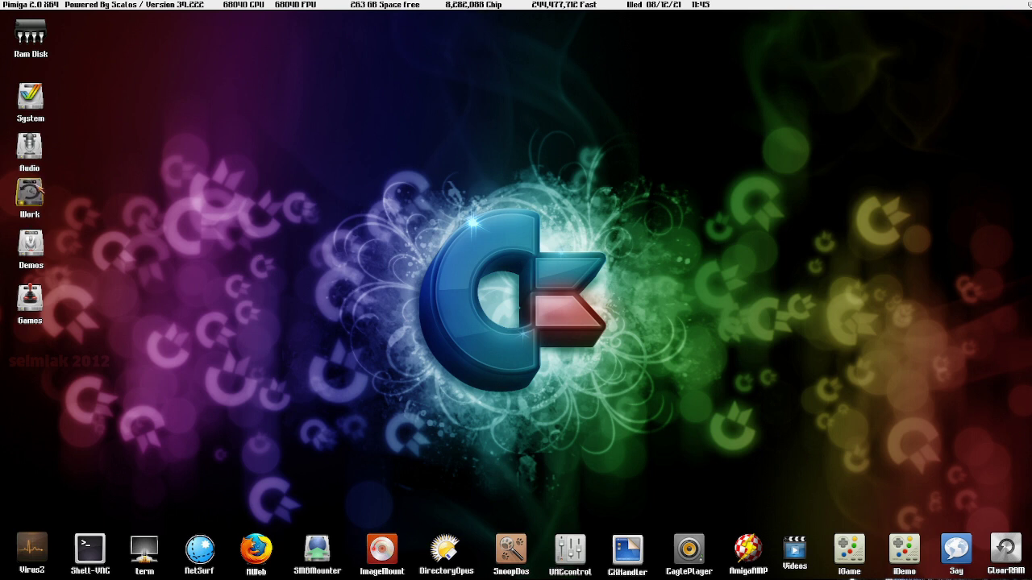
double_click(38, 191)
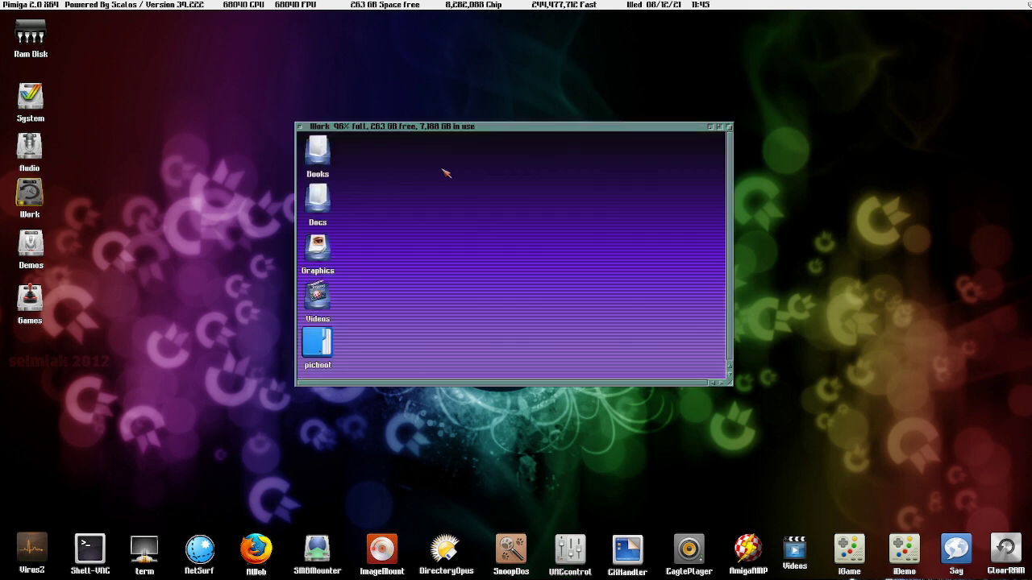
double_click(323, 158)
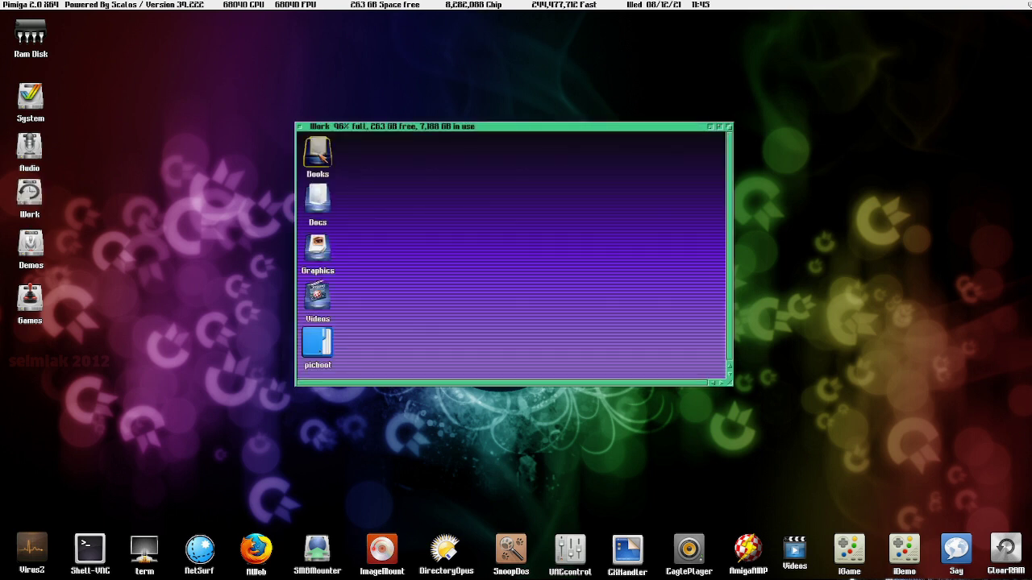
click(433, 128)
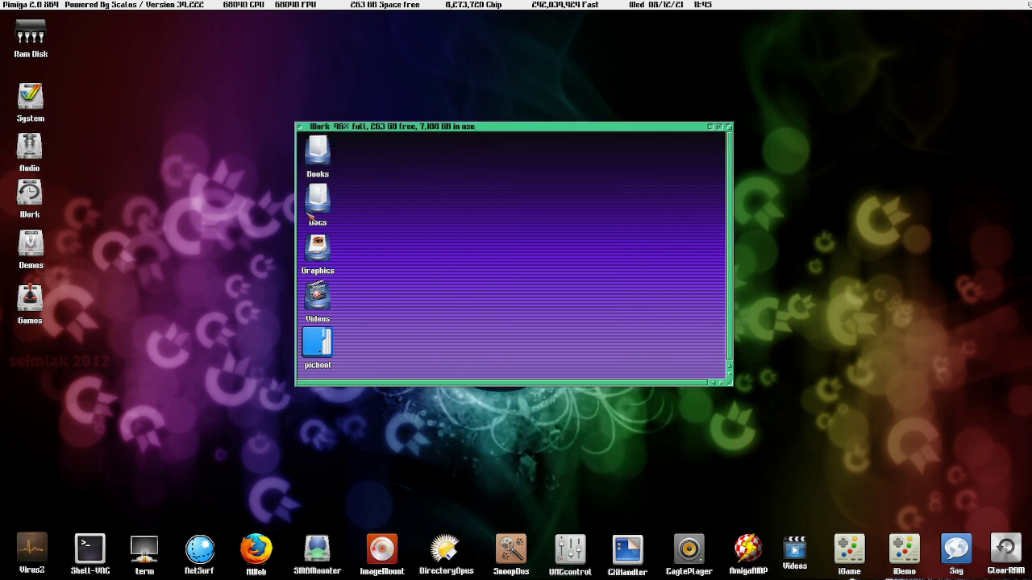
double_click(322, 250)
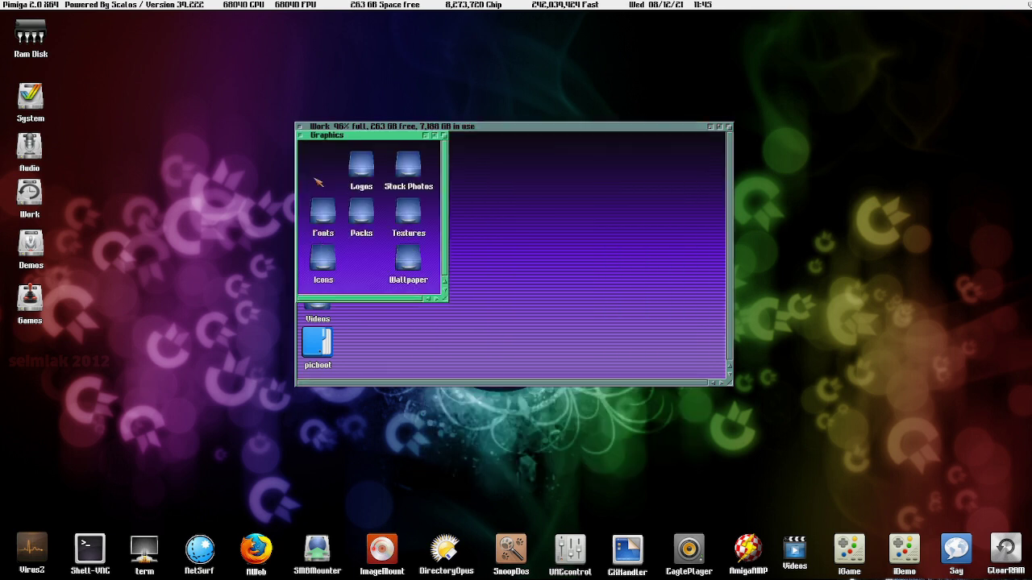
click(300, 135)
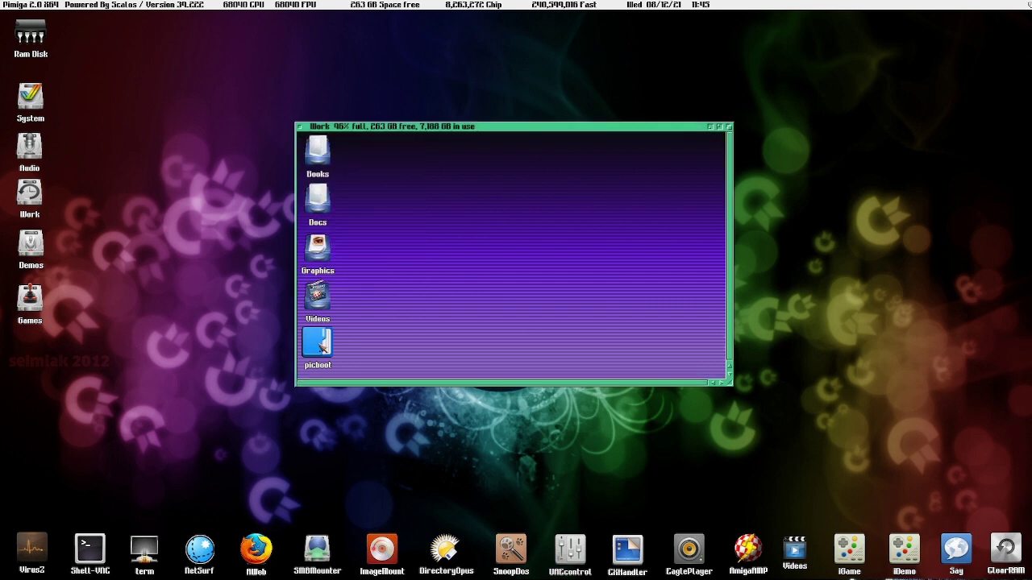
click(299, 127)
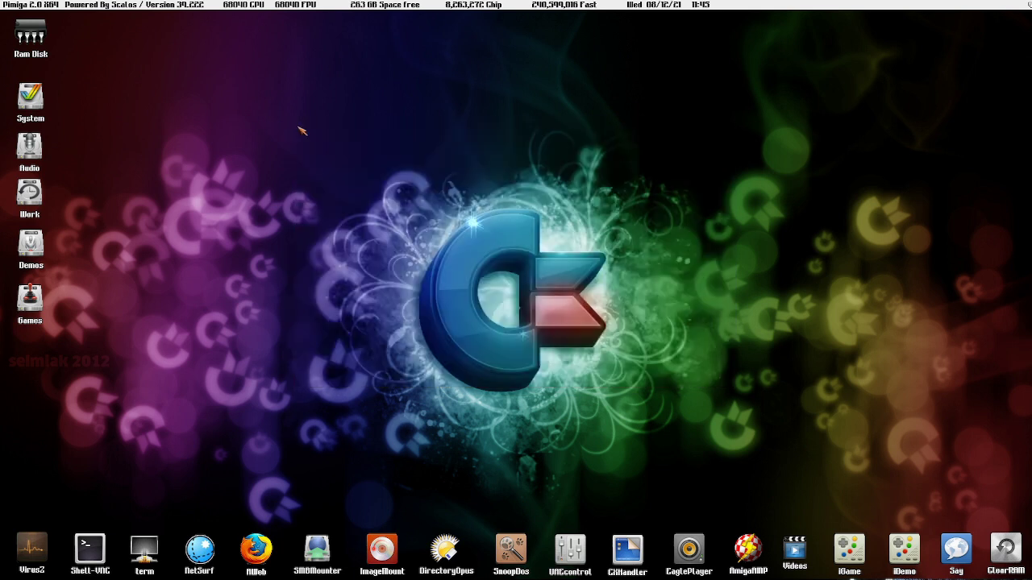
double_click(33, 244)
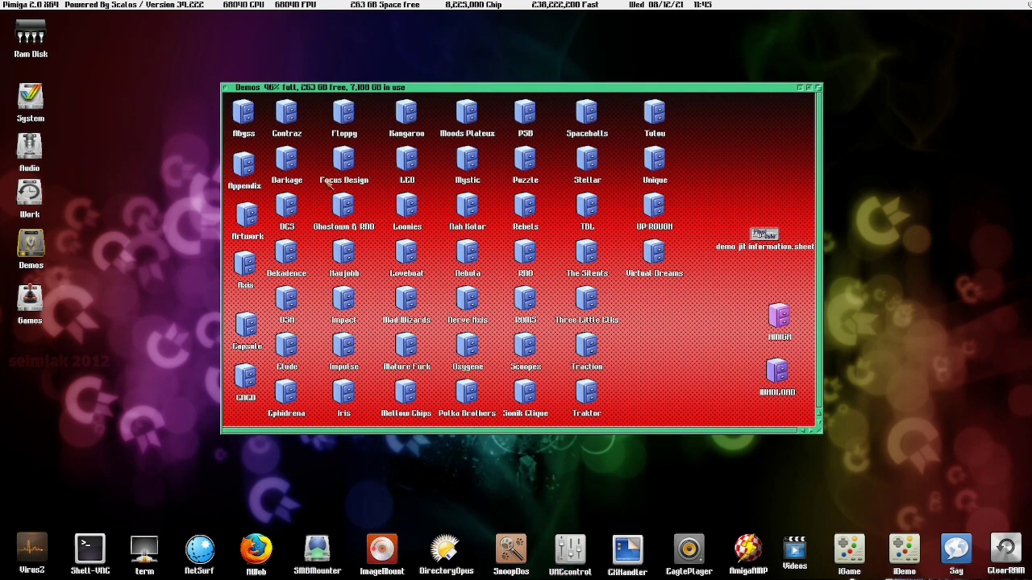
double_click(355, 160)
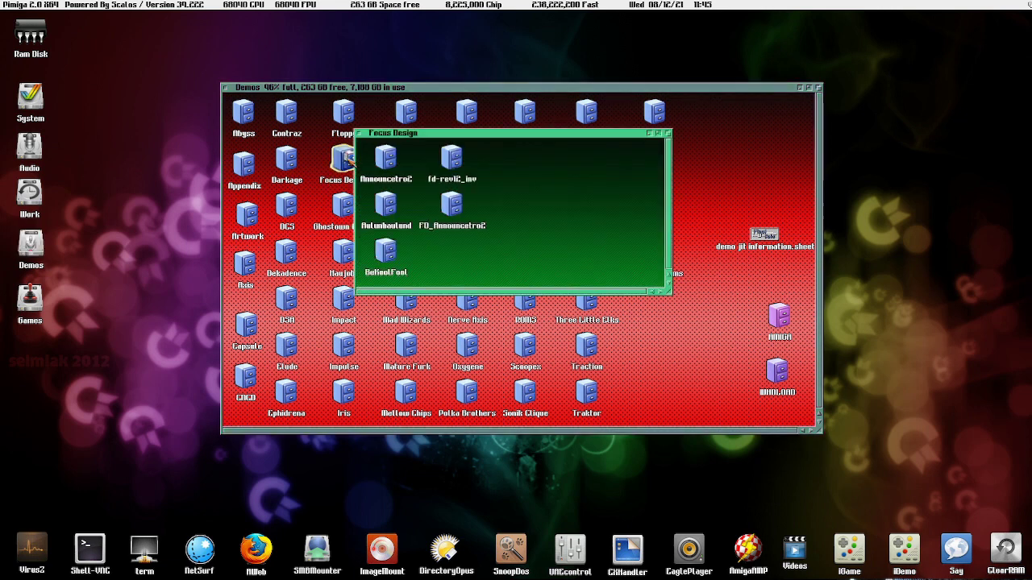
click(360, 133)
click(225, 88)
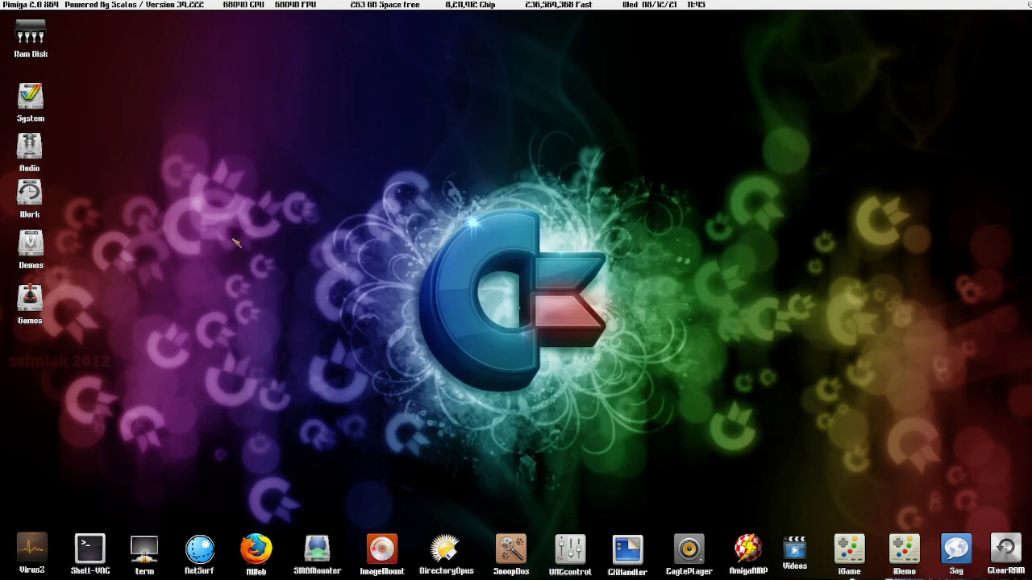
double_click(30, 298)
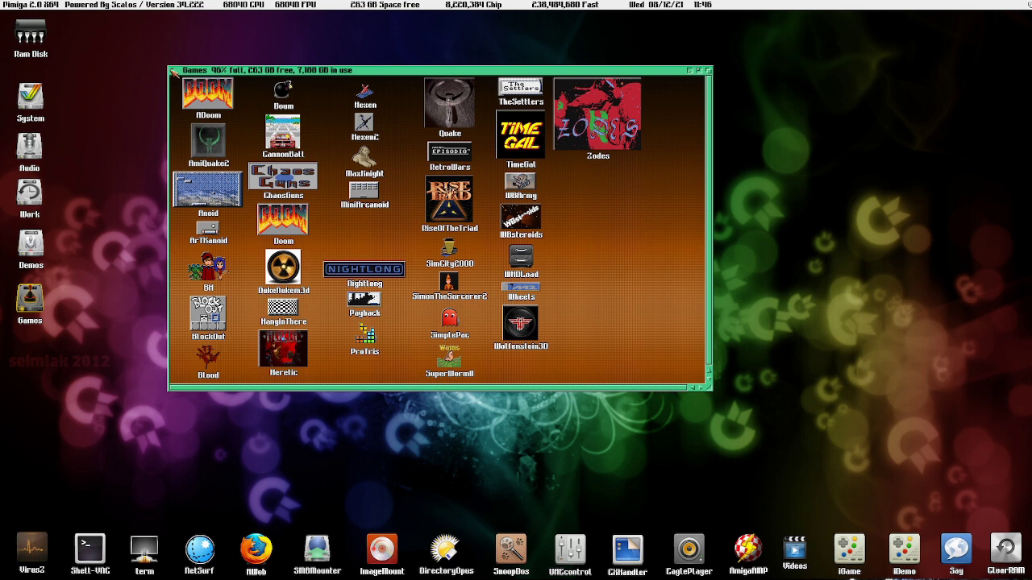
click(173, 72)
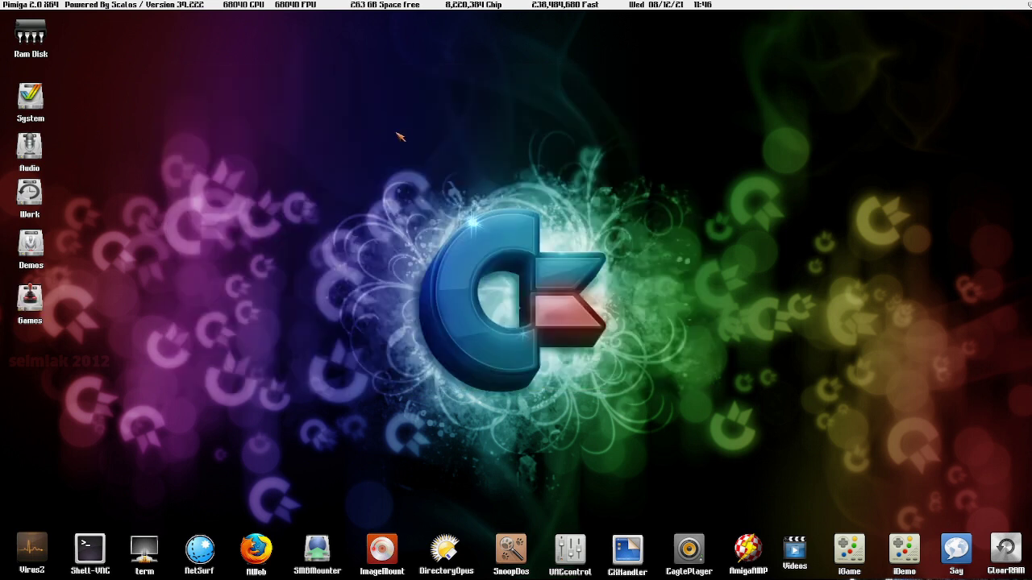